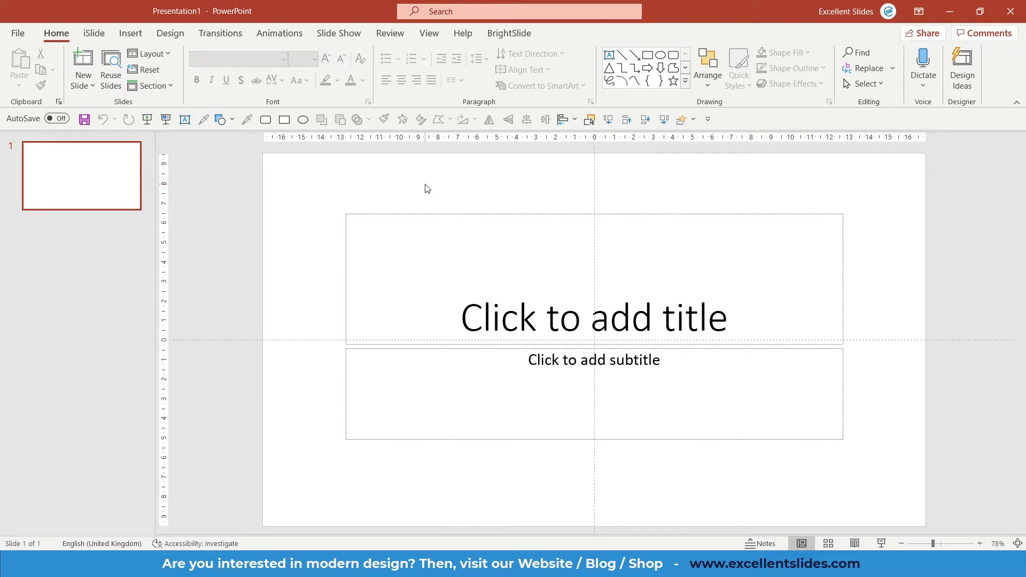
# Step: Open the built-in Icons library from Insert and scroll through the icon gallery
pyautogui.click(133, 37)
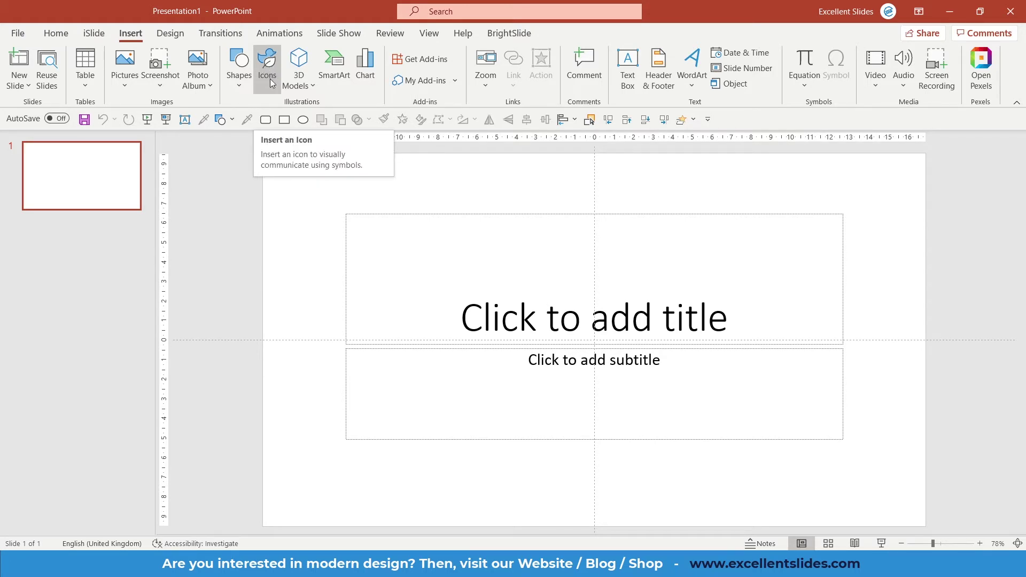
pyautogui.click(271, 82)
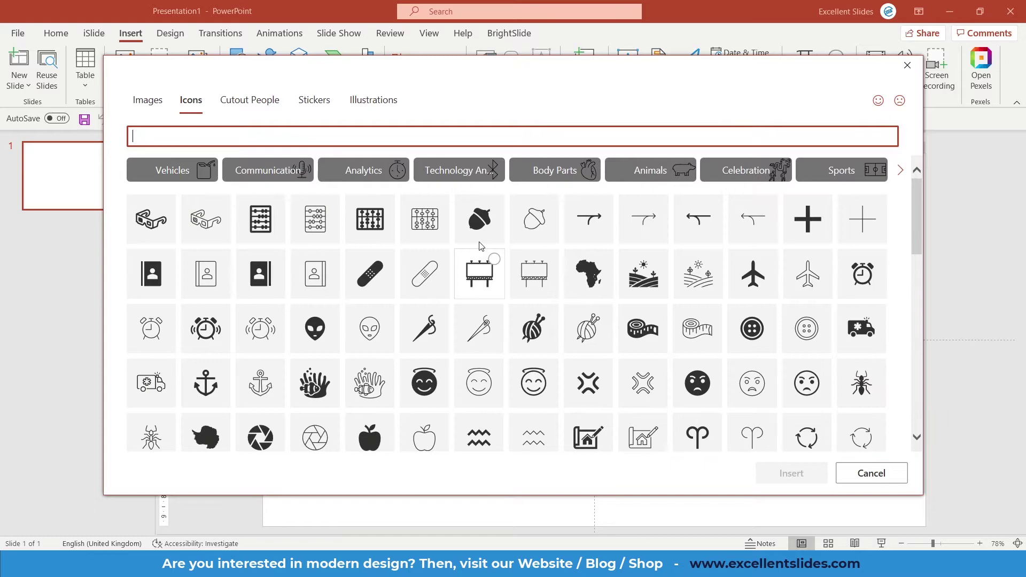
pyautogui.scroll(-10, 479, 246)
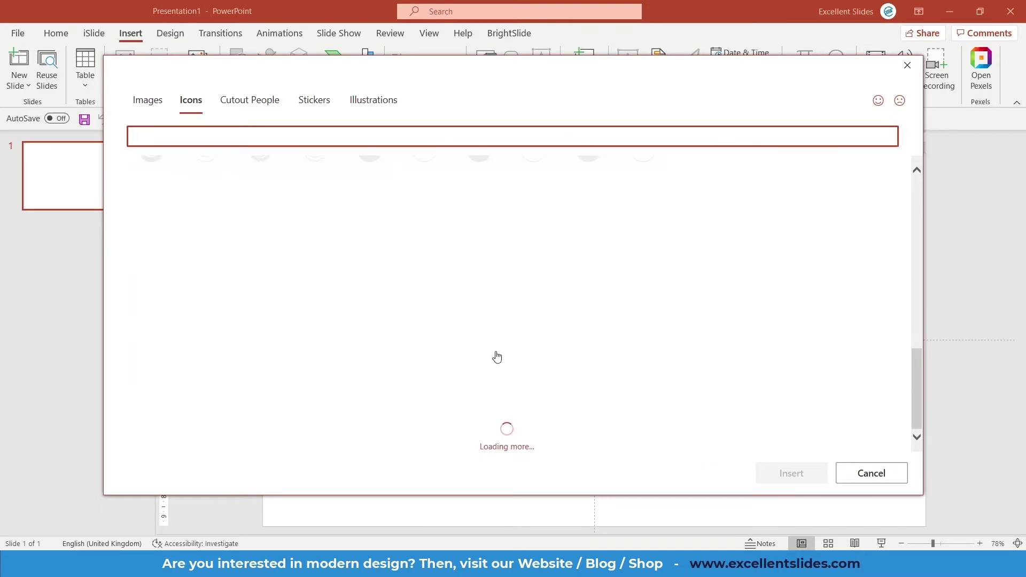
pyautogui.scroll(4, 499, 353)
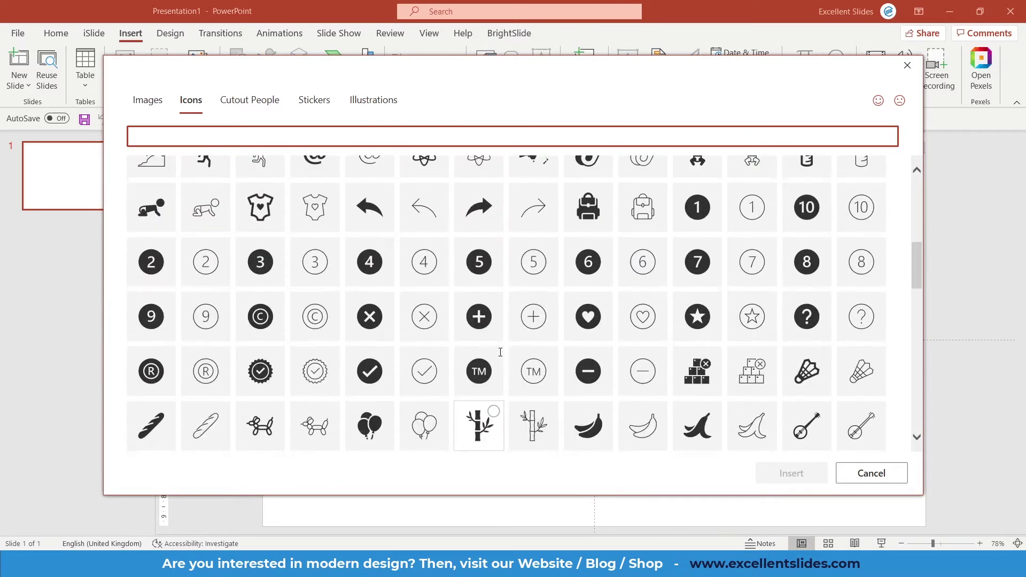
pyautogui.scroll(5, 500, 353)
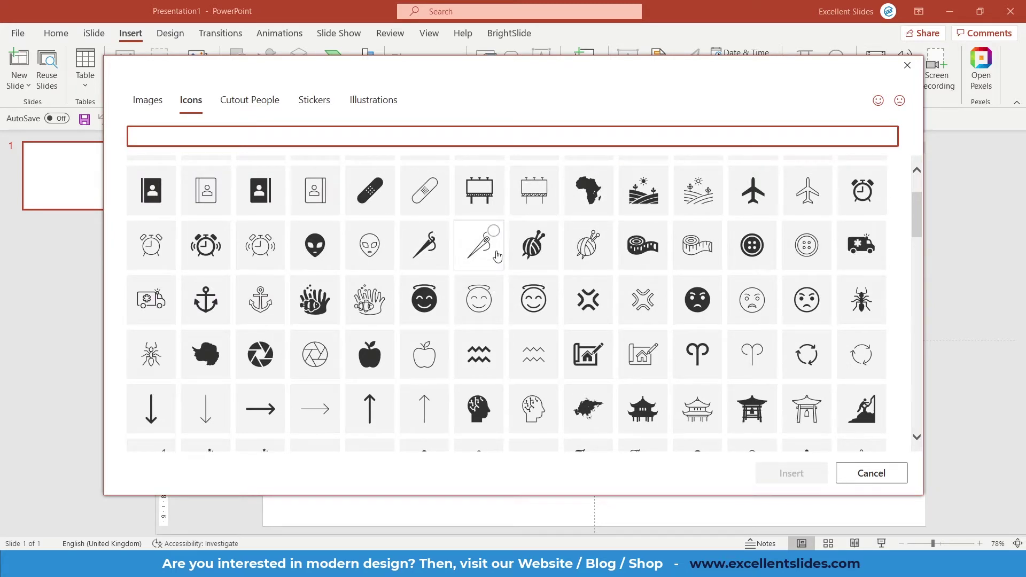
pyautogui.scroll(2, 498, 256)
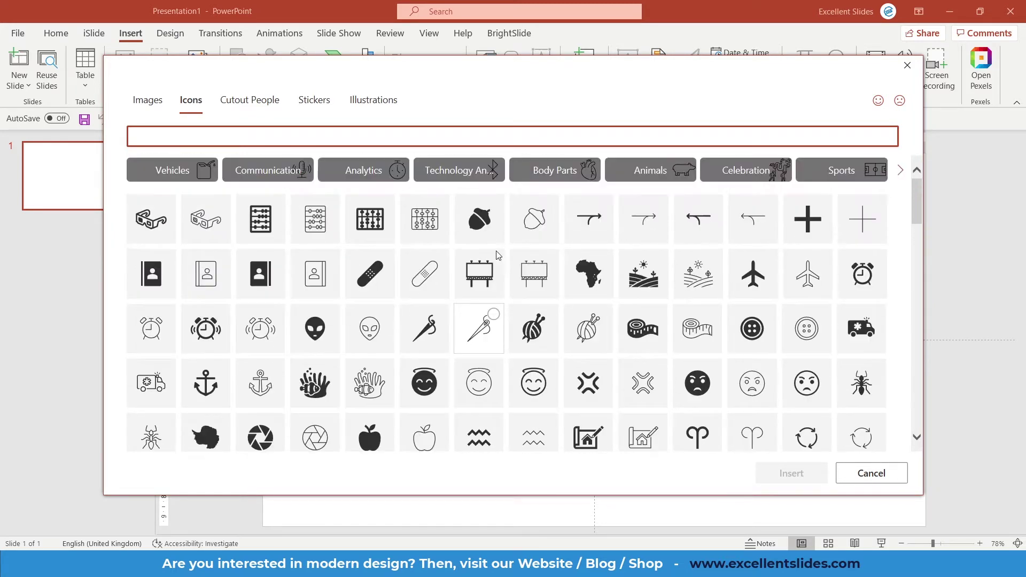
# Step: Search the icons for 'tree' and insert two outline and two solid tree icons
pyautogui.click(216, 136)
pyautogui.write('tree')
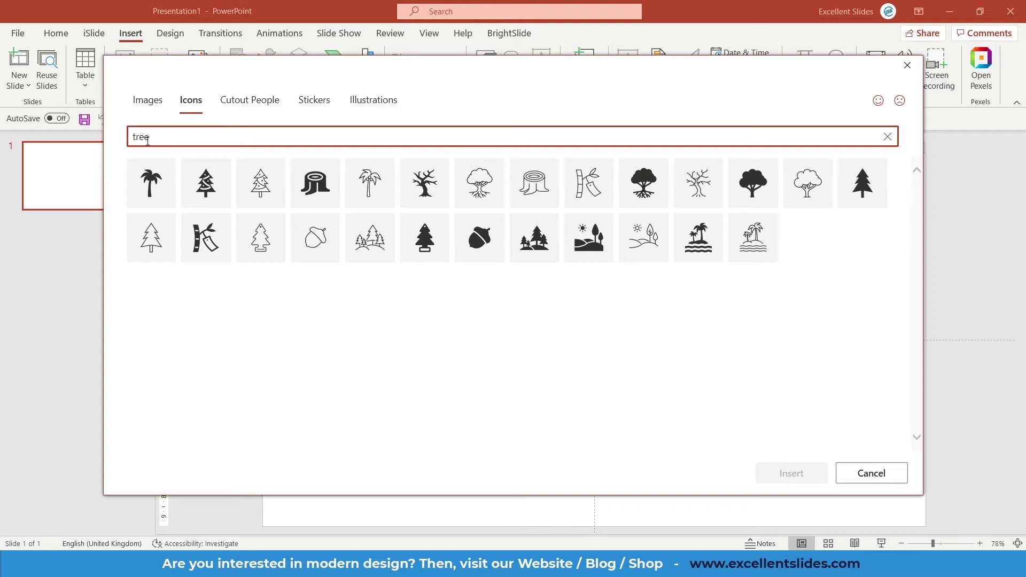
pyautogui.click(495, 167)
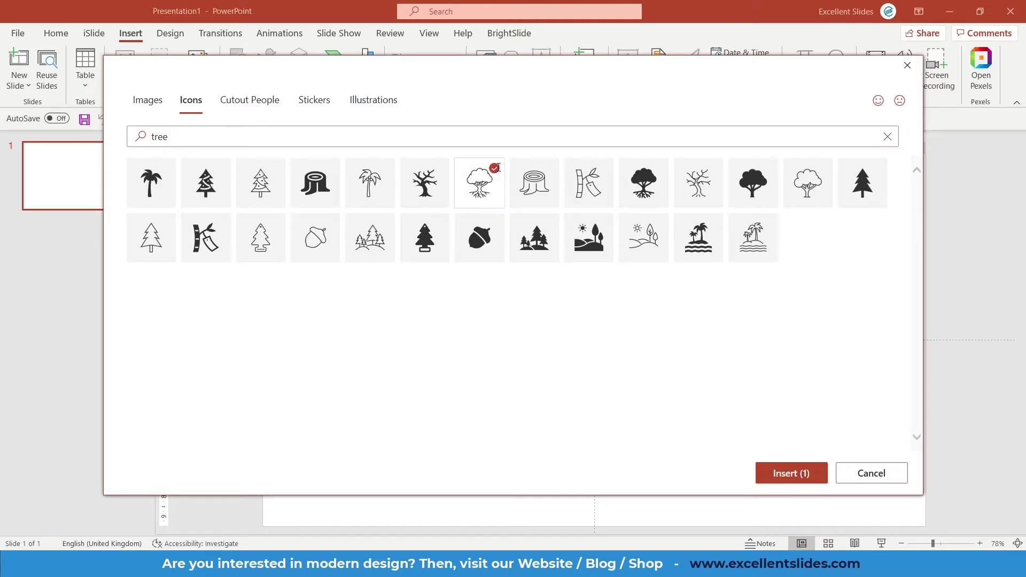
pyautogui.click(441, 224)
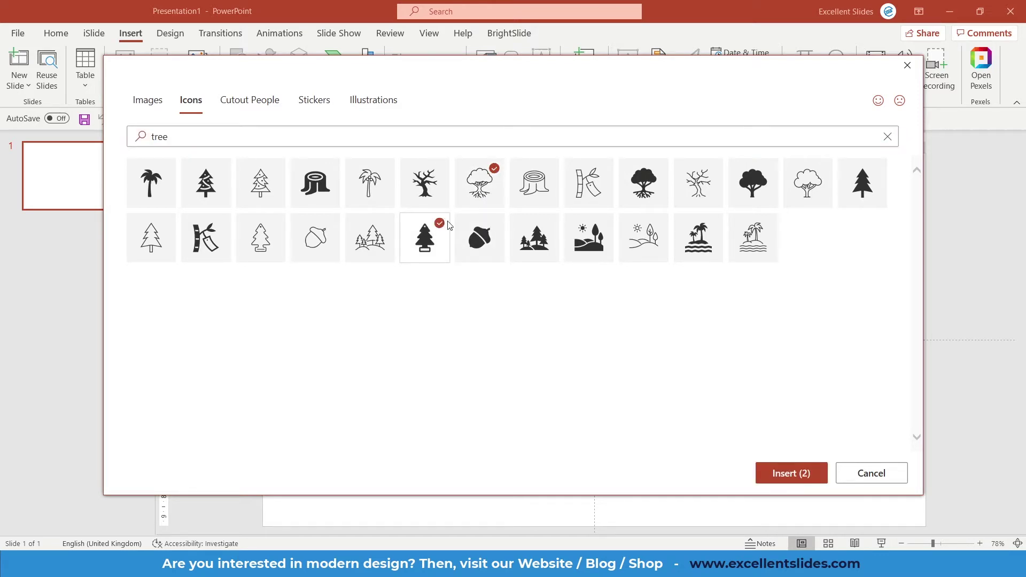
pyautogui.click(657, 169)
pyautogui.click(824, 170)
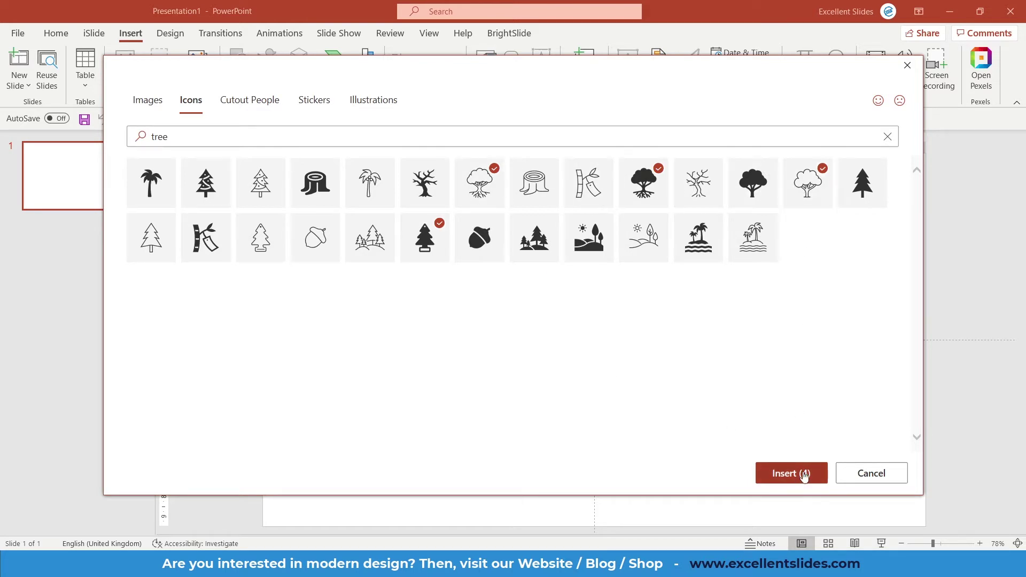
pyautogui.click(766, 472)
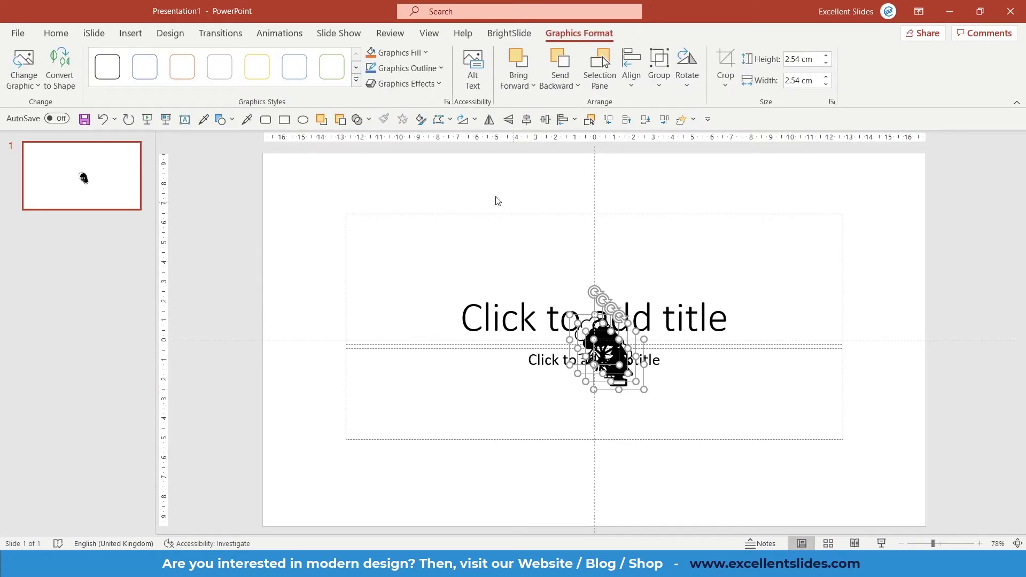
# Step: Change the slide to the Blank layout
pyautogui.click(473, 185)
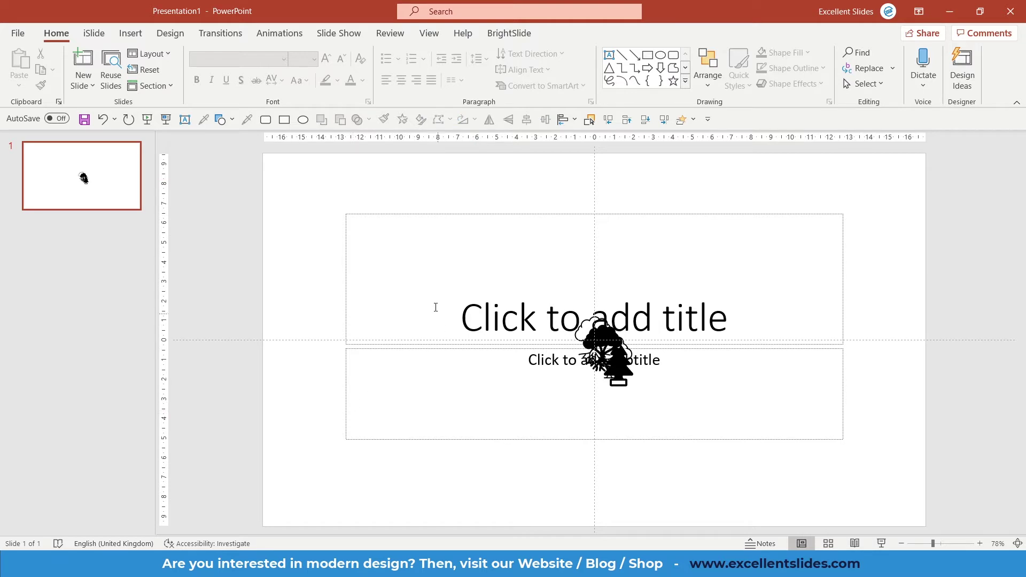
pyautogui.rightClick(263, 253)
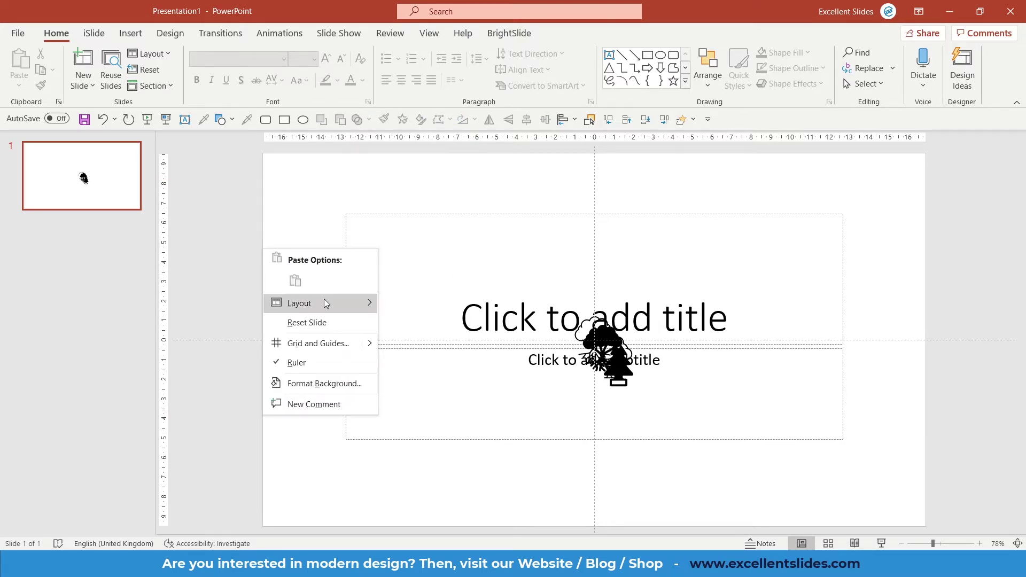
pyautogui.moveTo(324, 302)
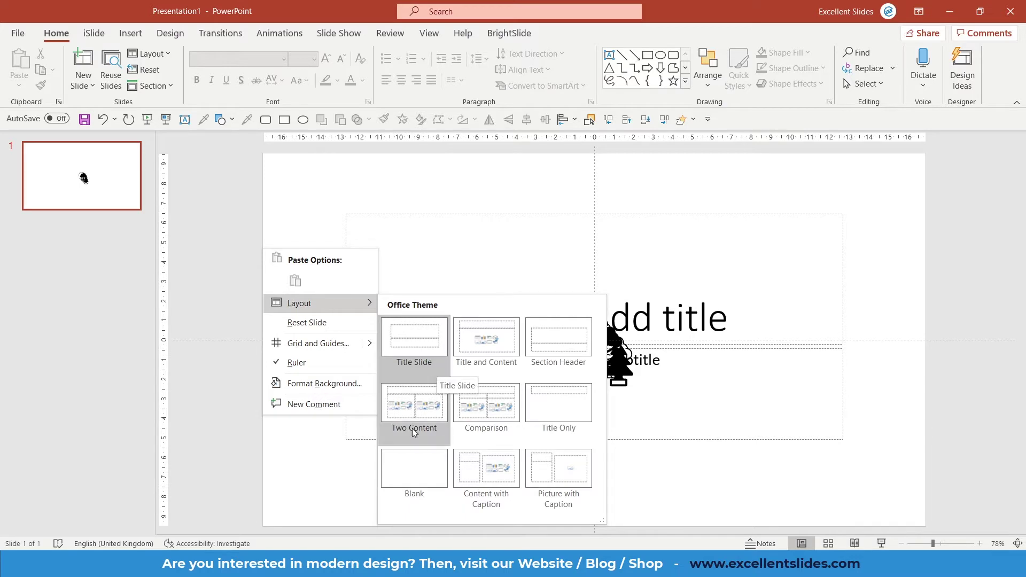
pyautogui.click(408, 465)
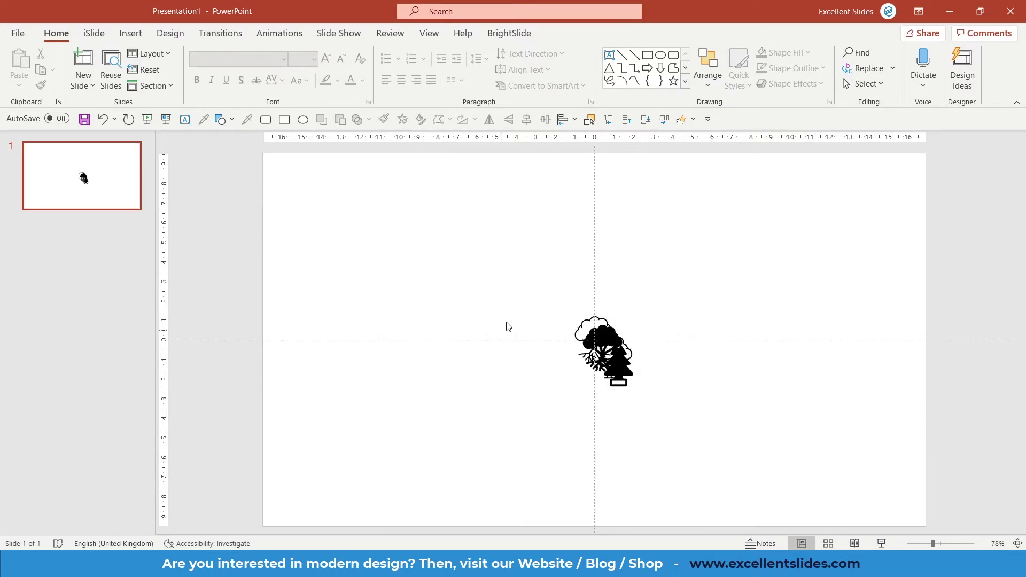
# Step: Arrange the four tree icons in a 2×2 grid at the slide's upper left
pyautogui.moveTo(585, 332); pyautogui.dragTo(469, 243)
pyautogui.moveTo(588, 339); pyautogui.dragTo(471, 325)
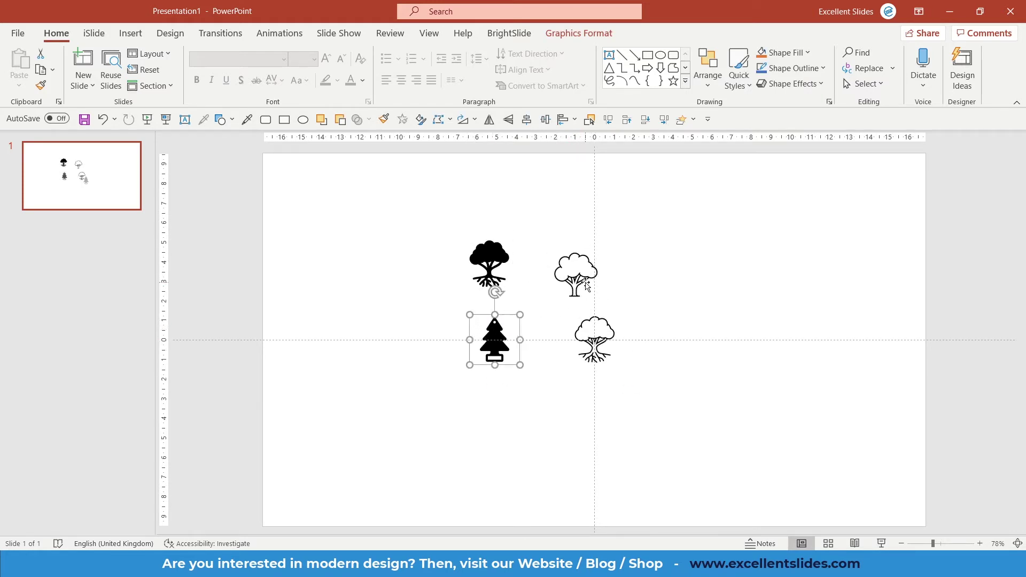
pyautogui.moveTo(578, 283); pyautogui.dragTo(586, 276)
pyautogui.moveTo(597, 329); pyautogui.dragTo(579, 329)
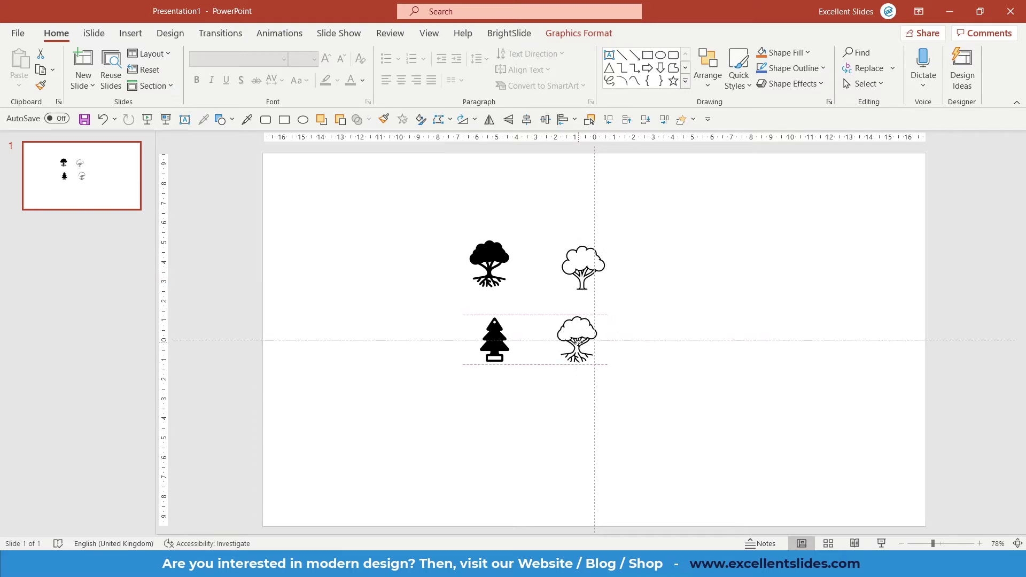
pyautogui.moveTo(494, 334); pyautogui.dragTo(488, 319)
pyautogui.click(449, 267)
pyautogui.moveTo(422, 220); pyautogui.dragTo(672, 433)
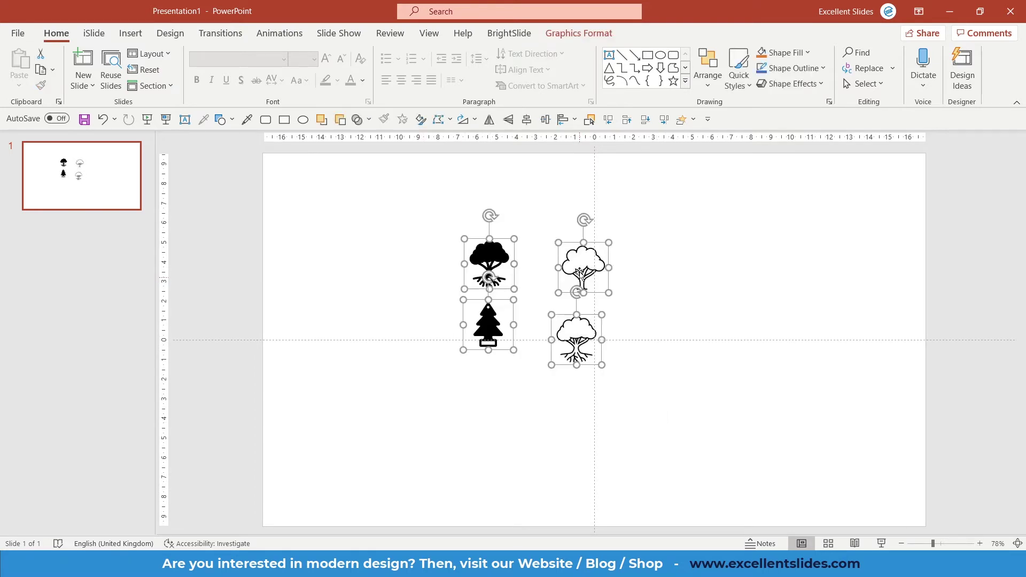
pyautogui.moveTo(580, 271); pyautogui.dragTo(417, 208)
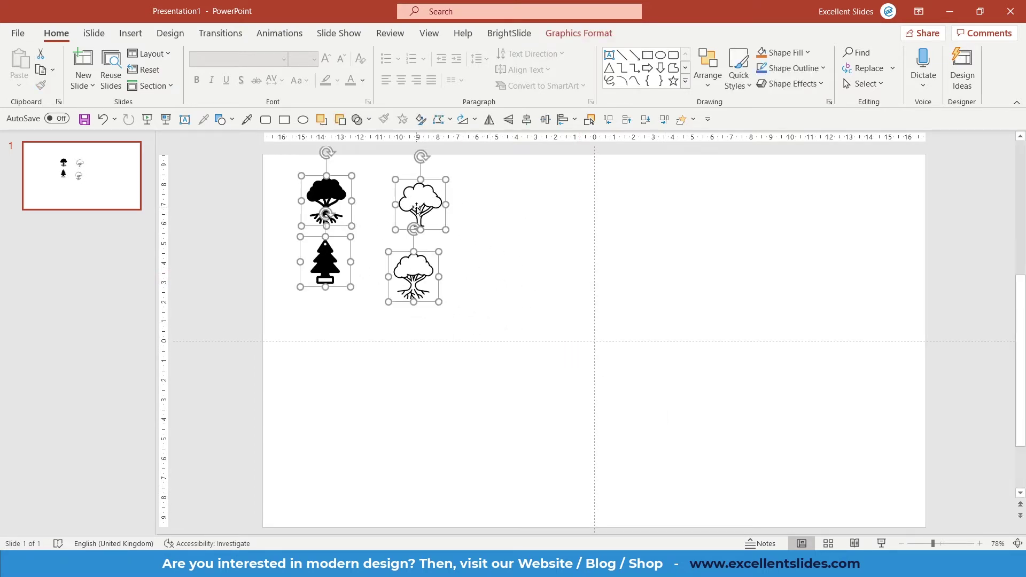
pyautogui.click(506, 213)
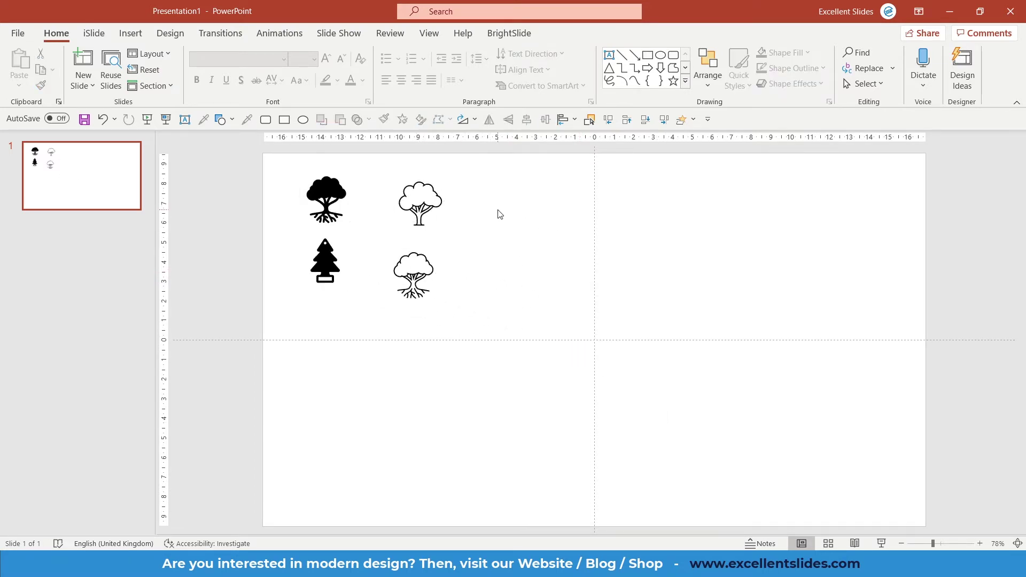
pyautogui.click(170, 34)
# Step: Load the Flaticon website by entering 'flatico' in the incognito address bar
pyautogui.click(131, 33)
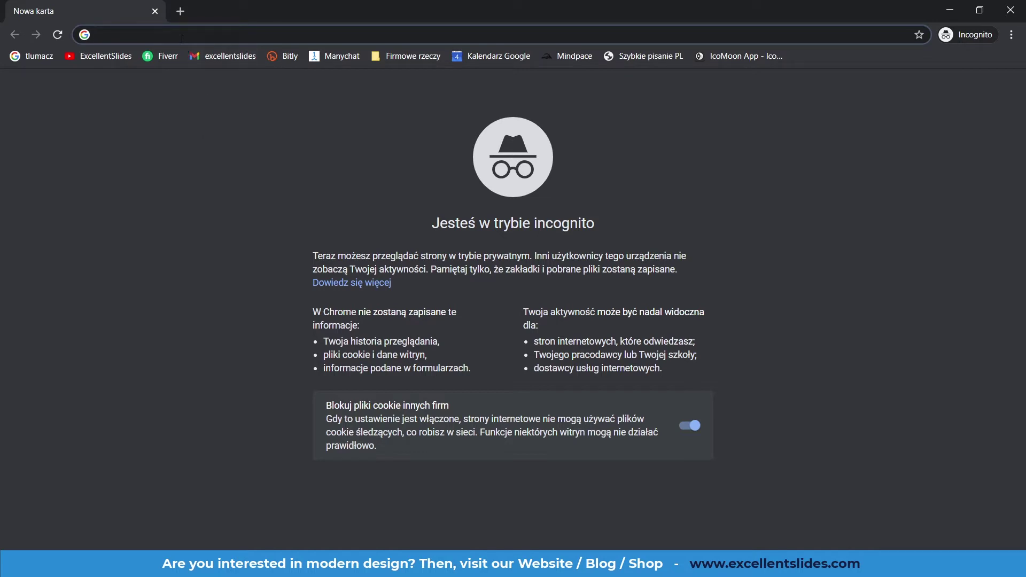
pyautogui.write('flatico')
pyautogui.press('Return')
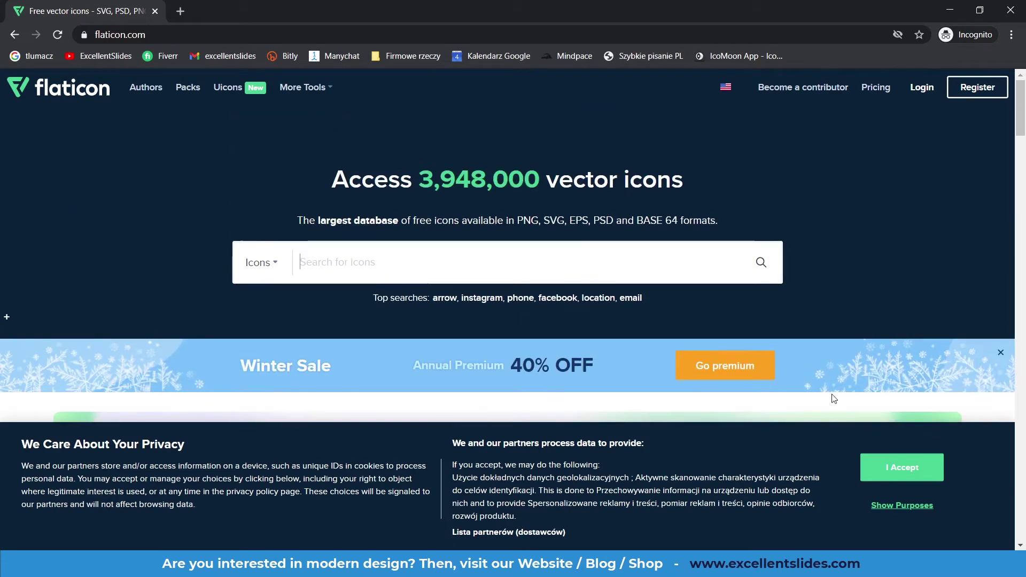
# Step: Accept the cookie notice and search Flaticon for 'mountain'
pyautogui.click(888, 467)
pyautogui.click(398, 266)
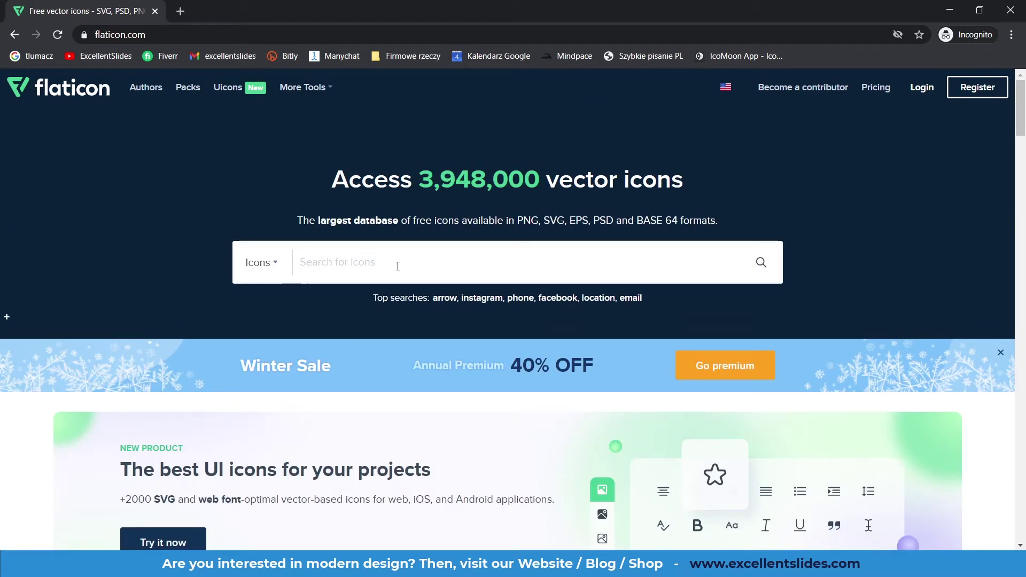
pyautogui.write('mountain')
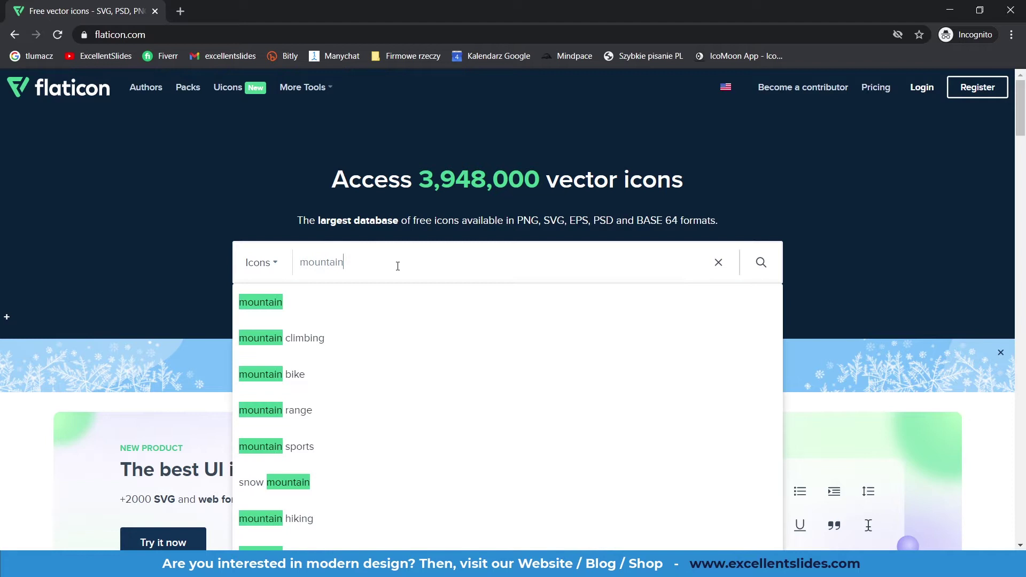
pyautogui.press('Return')
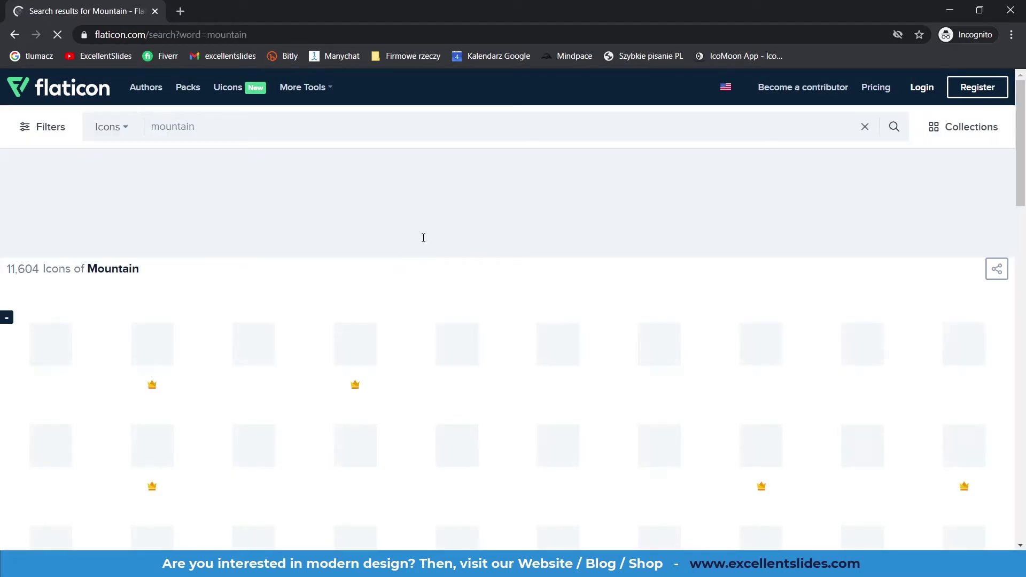
# Step: Scroll down the mountain results until the flag-topped mountain icon appears
pyautogui.scroll(-1, 288, 314)
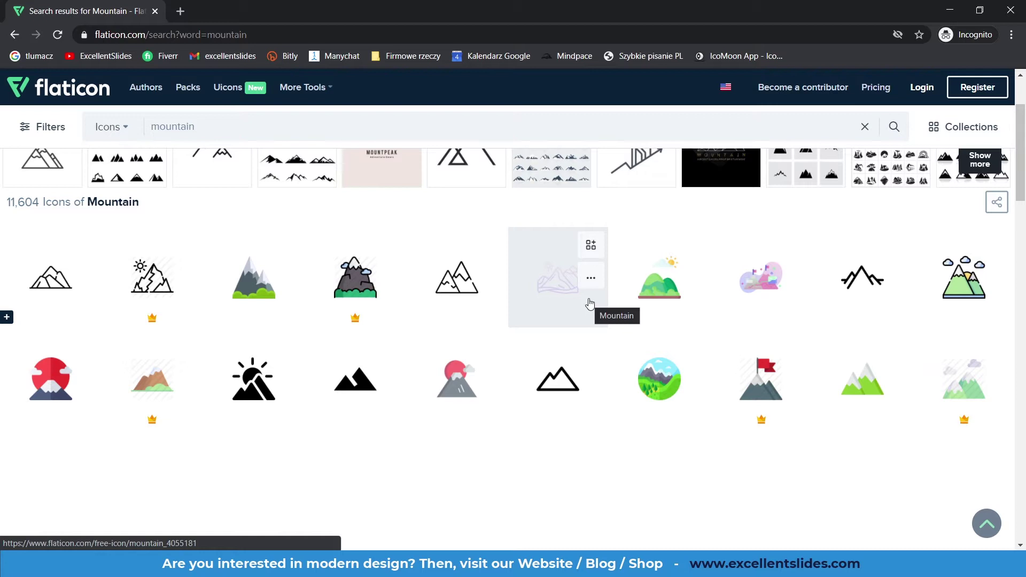
pyautogui.scroll(-3, 589, 301)
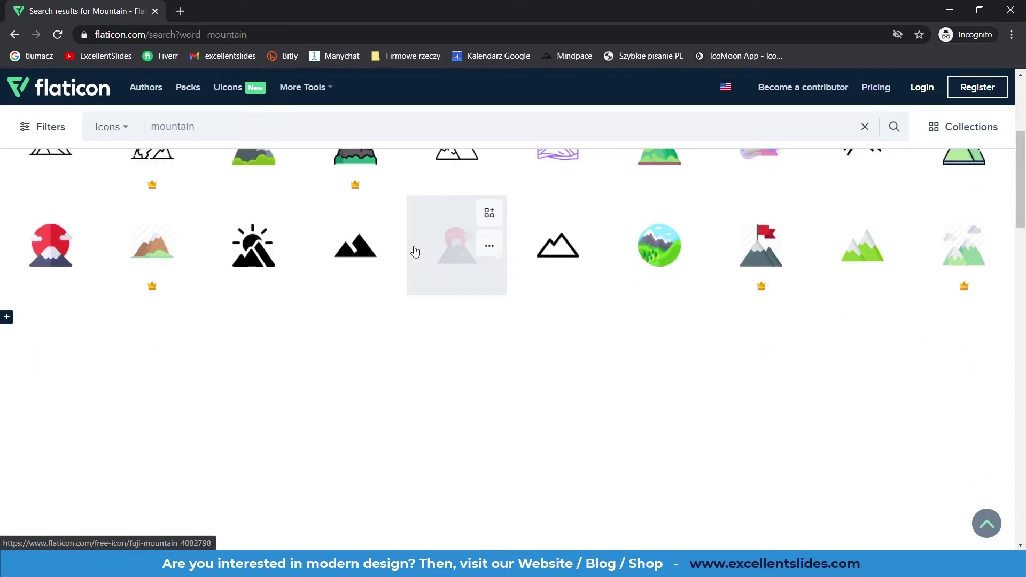
pyautogui.scroll(3, 416, 251)
pyautogui.scroll(-5, 463, 283)
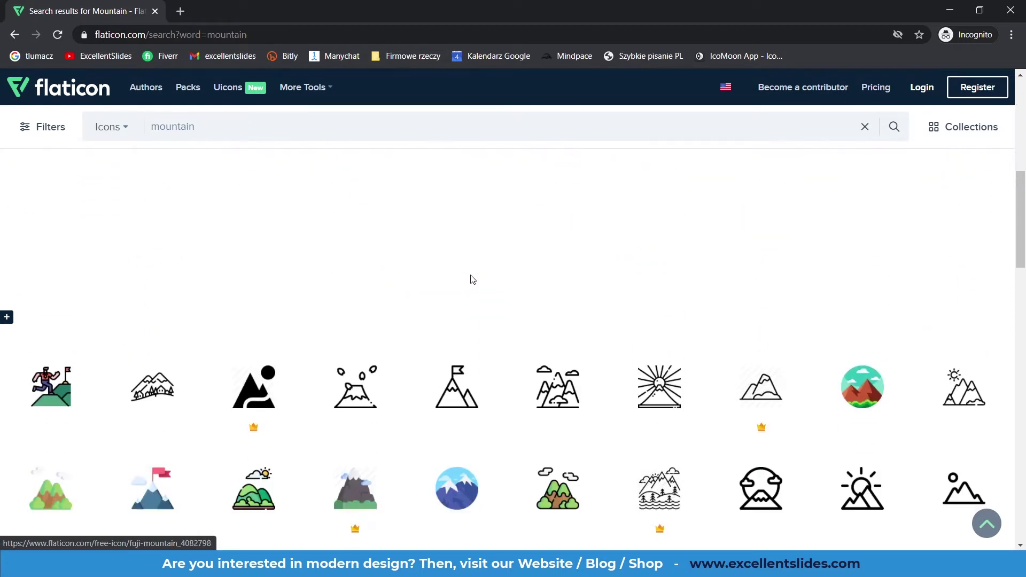
pyautogui.scroll(-3, 473, 279)
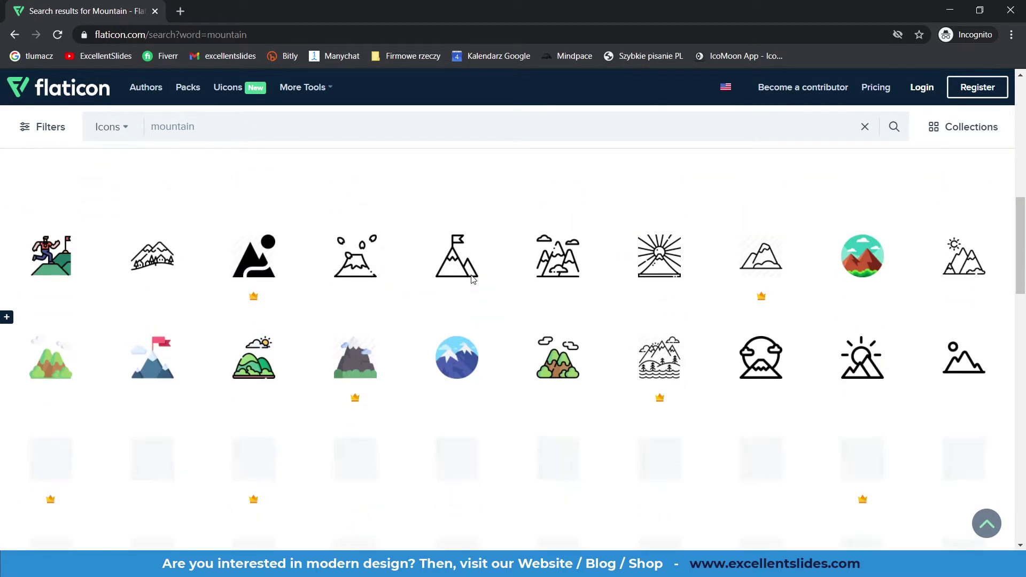
# Step: Open the Mission flag-topped mountain icon, check PNG sizes, and download it free as SVG
pyautogui.click(443, 287)
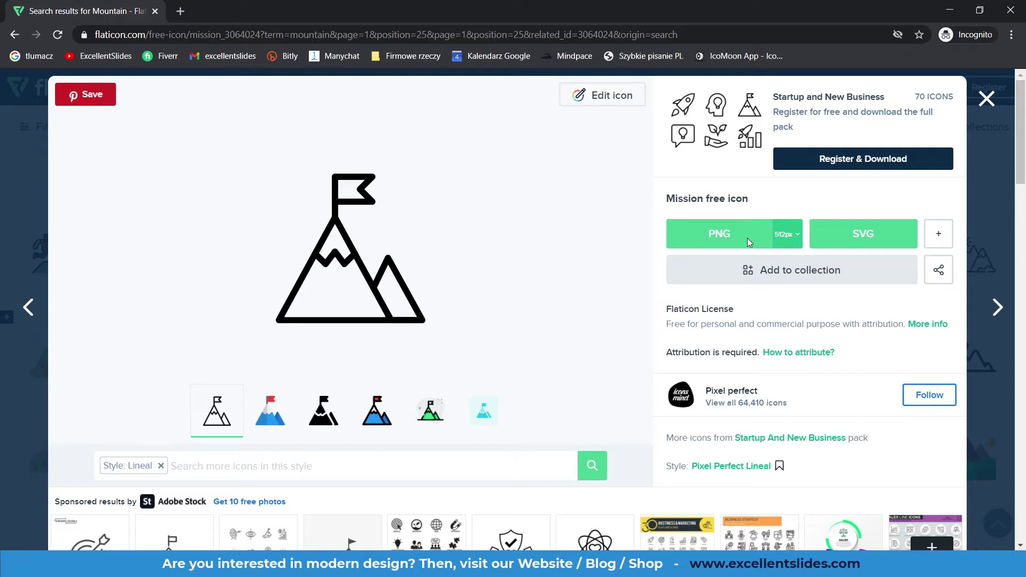
pyautogui.click(796, 239)
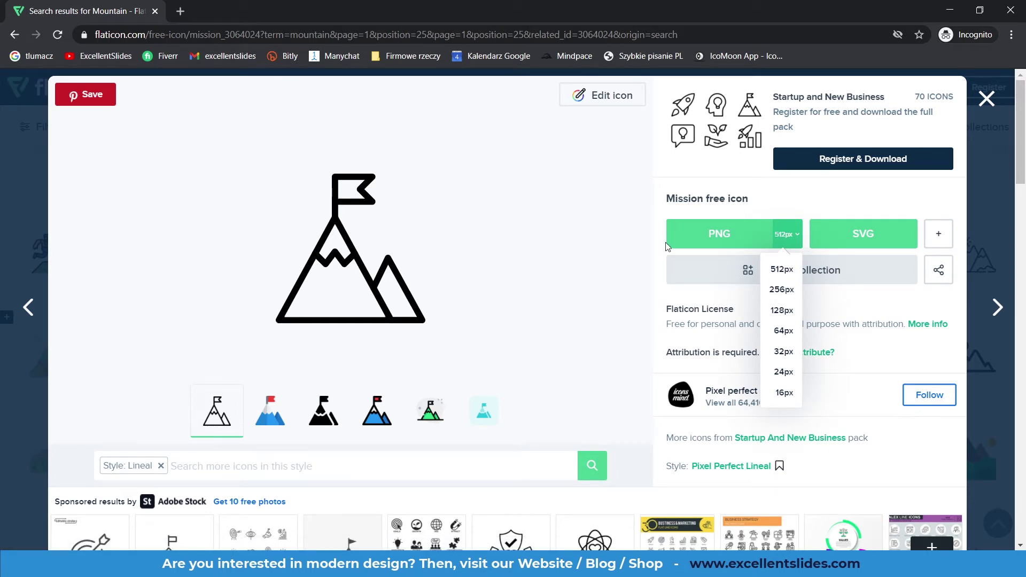
pyautogui.click(830, 207)
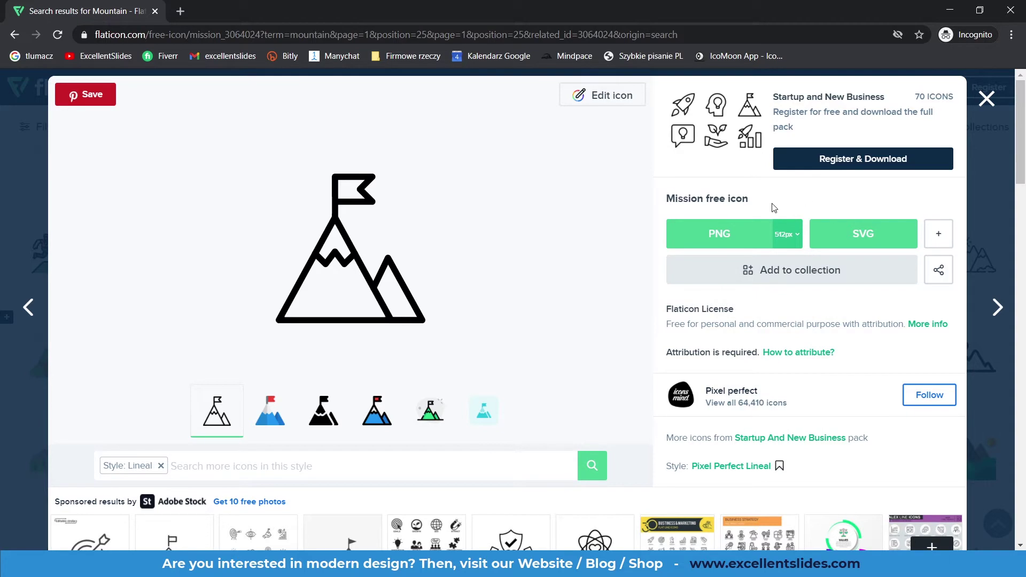
pyautogui.click(871, 240)
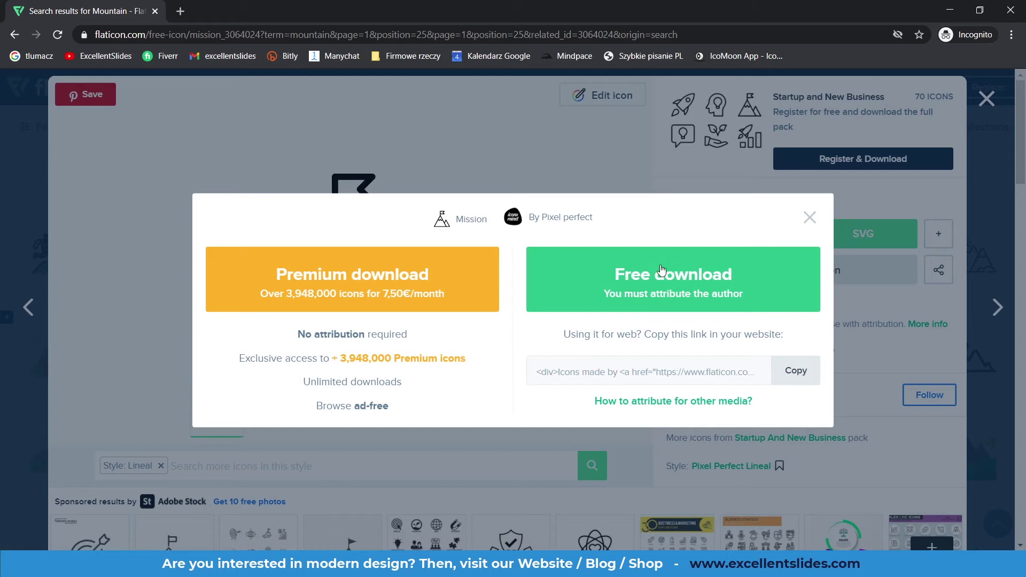
pyautogui.click(706, 282)
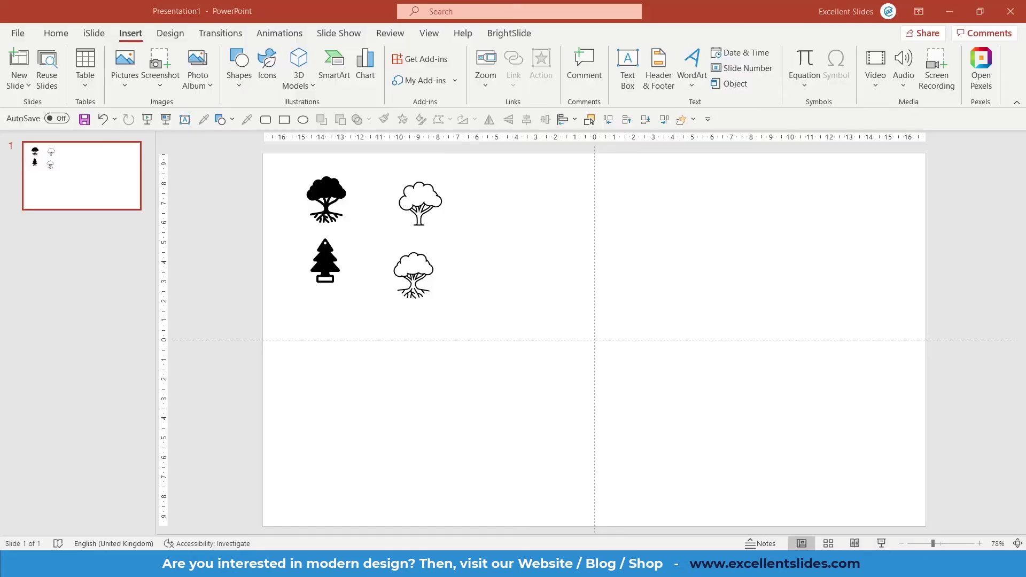
# Step: Paste mission.svg onto the slide, shrink it to 3.59 cm, and move it right
pyautogui.hotkey('ctrl', 'v')
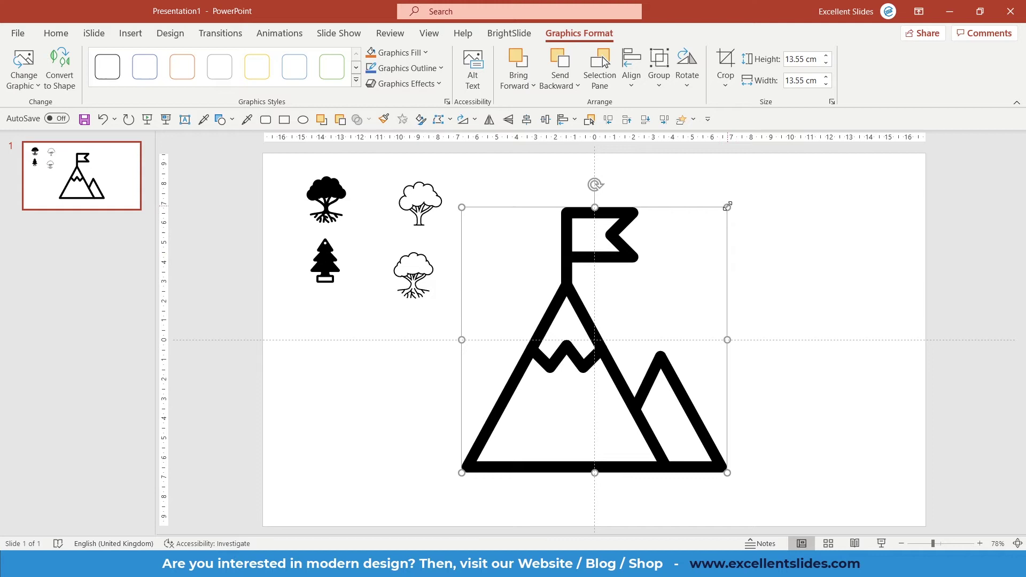
pyautogui.moveTo(646, 282); pyautogui.dragTo(553, 281)
pyautogui.moveTo(469, 330); pyautogui.dragTo(853, 359)
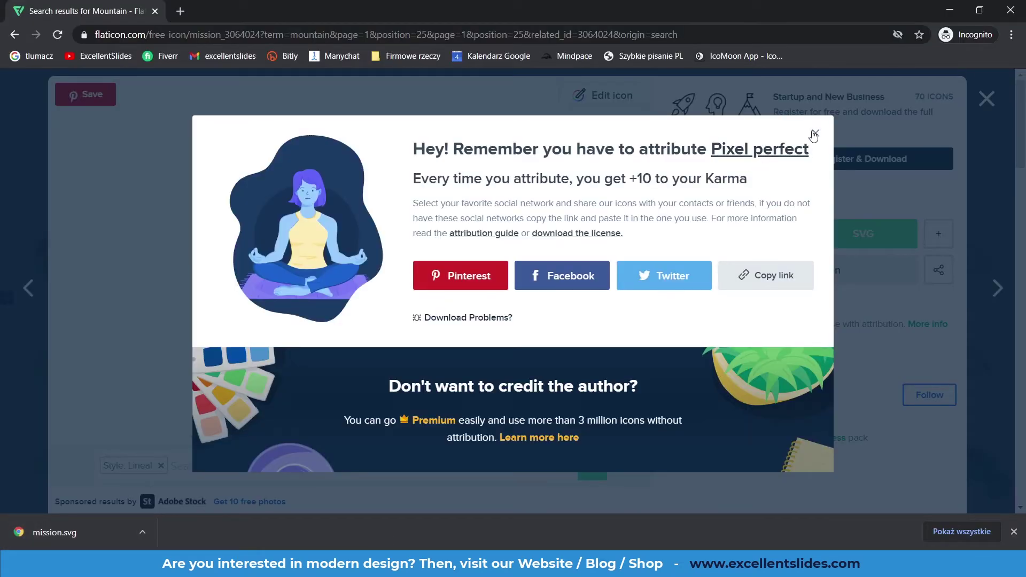
# Step: Download the Mission icon again as mission.png and drag it into the presentation
pyautogui.click(815, 136)
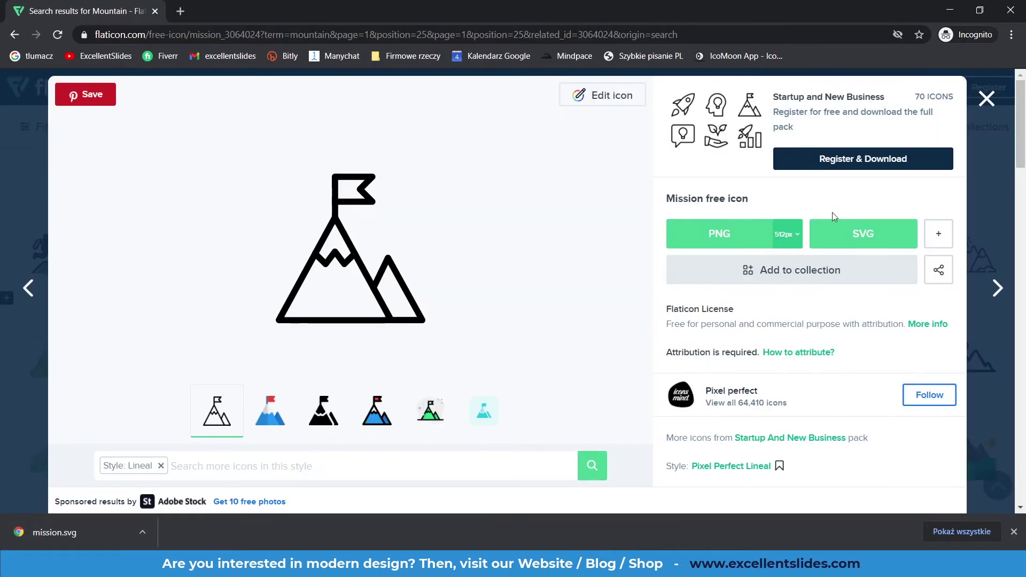
pyautogui.scroll(-4, 653, 256)
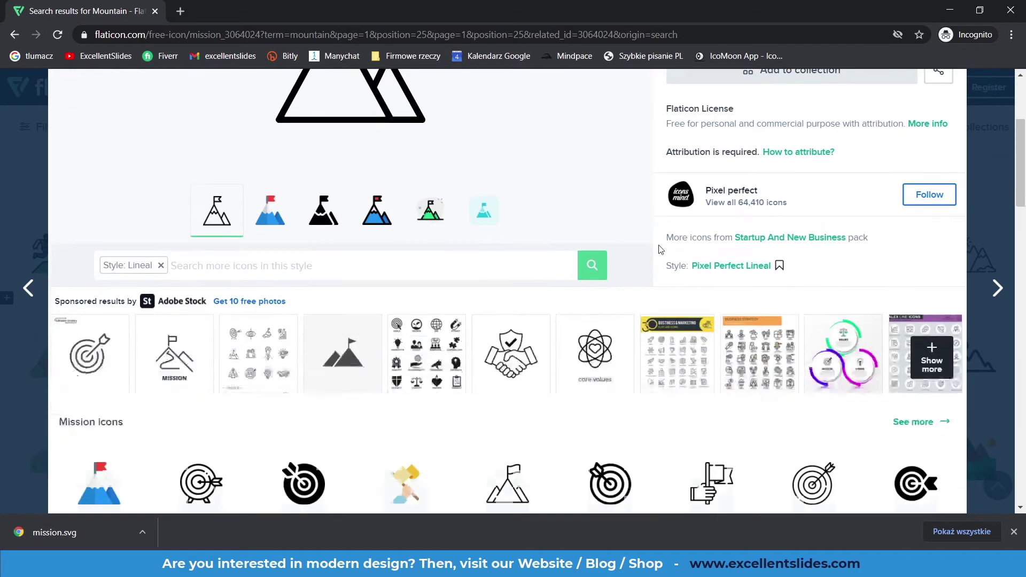
pyautogui.scroll(4, 556, 242)
pyautogui.scroll(1, 556, 242)
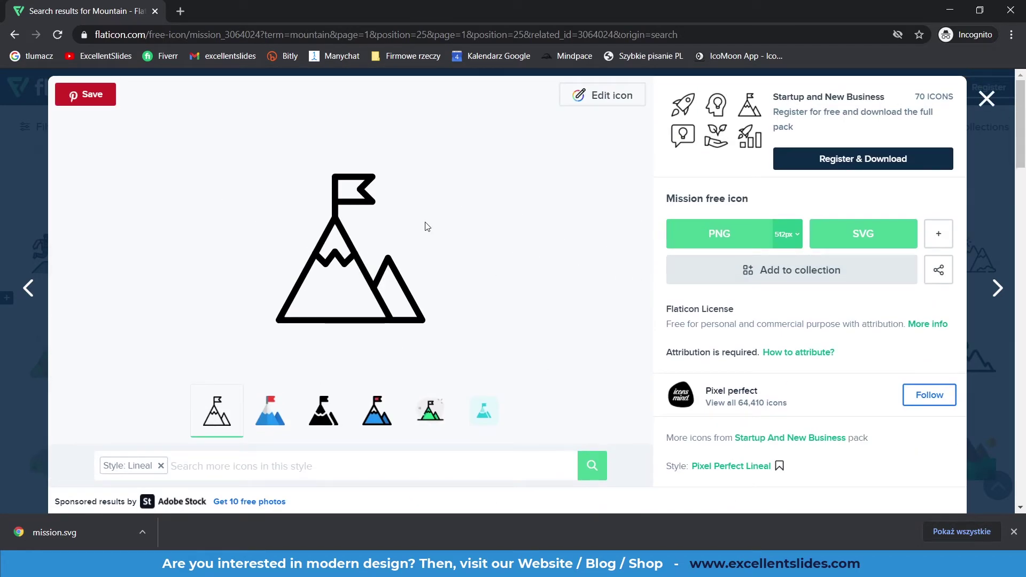
pyautogui.click(736, 238)
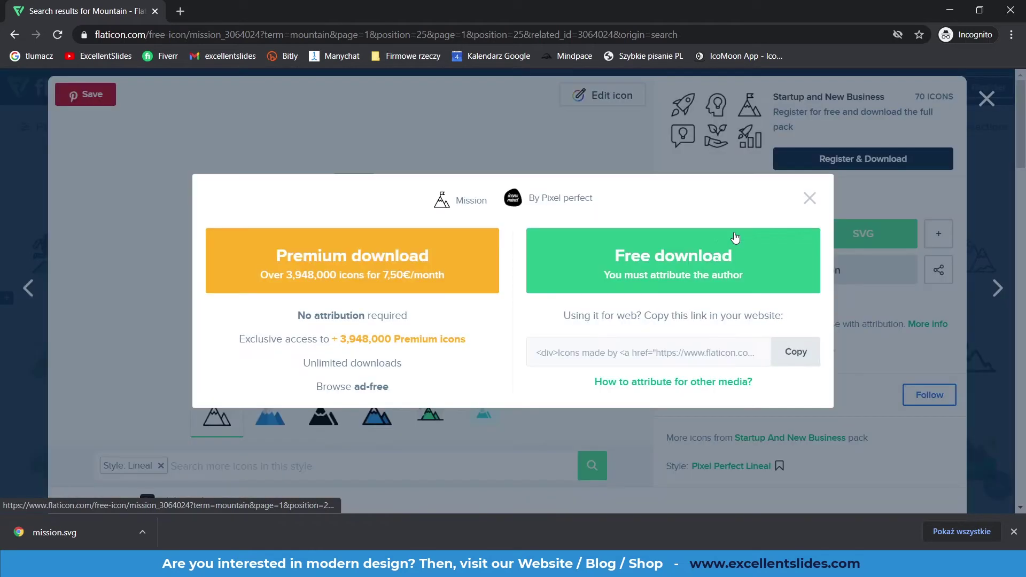
pyautogui.click(698, 255)
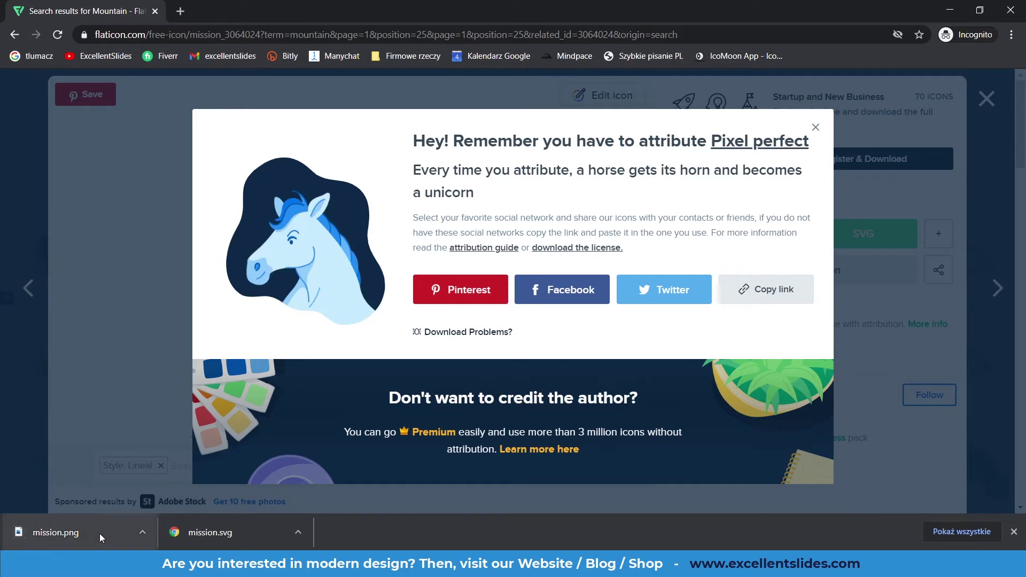
pyautogui.moveTo(104, 536); pyautogui.dragTo(416, 488)
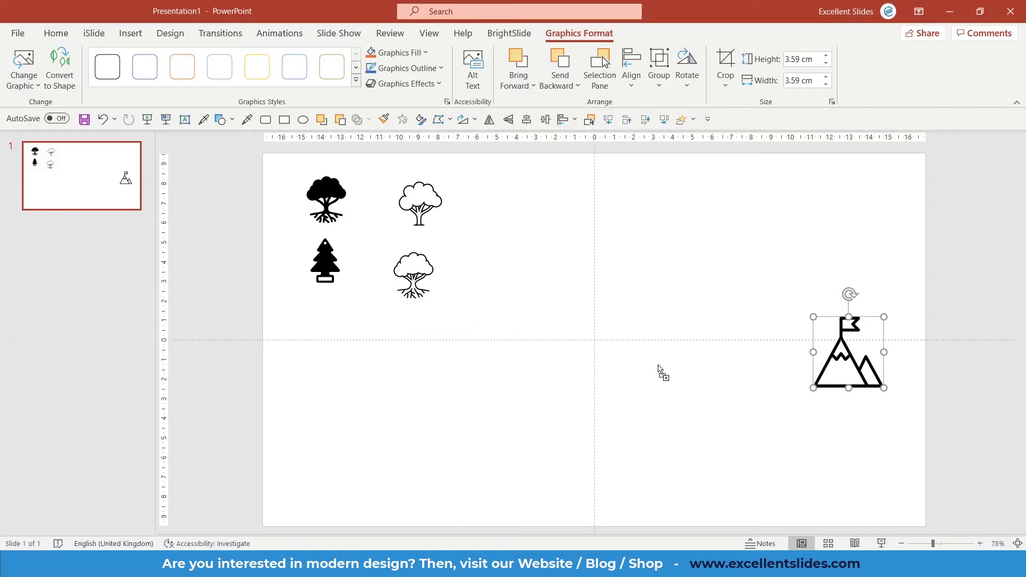
# Step: Resize the PNG mountain to about 5.11 cm and place it beside the SVG mountain
pyautogui.moveTo(663, 372); pyautogui.dragTo(663, 373)
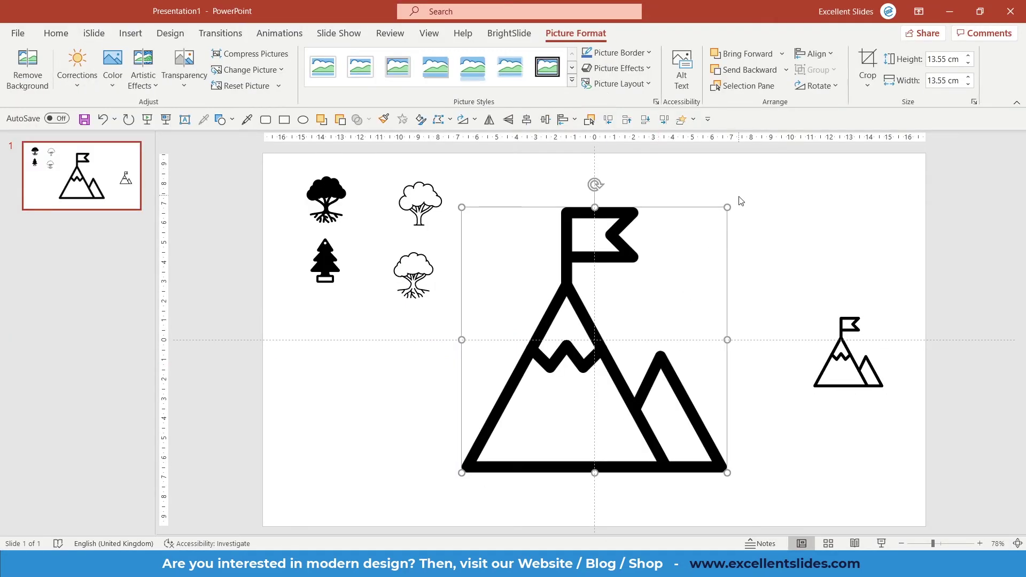
pyautogui.moveTo(732, 207); pyautogui.dragTo(562, 422)
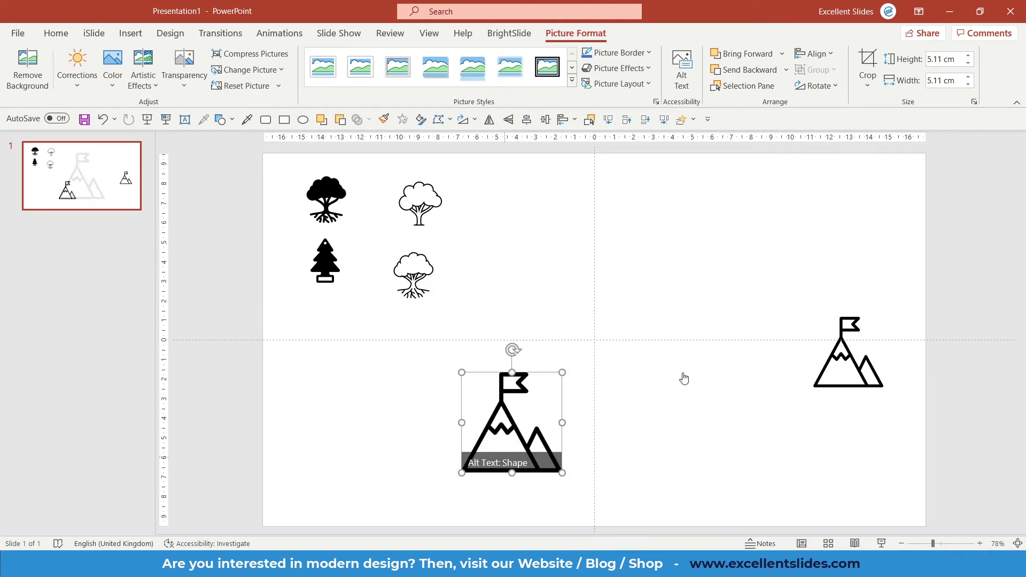
pyautogui.moveTo(422, 426); pyautogui.dragTo(624, 356)
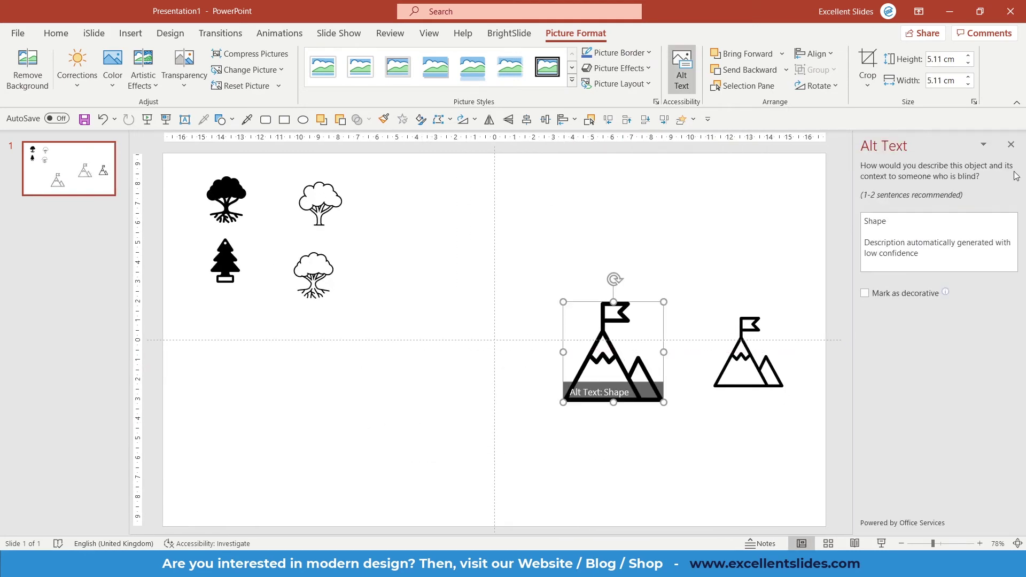
pyautogui.click(1010, 144)
pyautogui.click(720, 268)
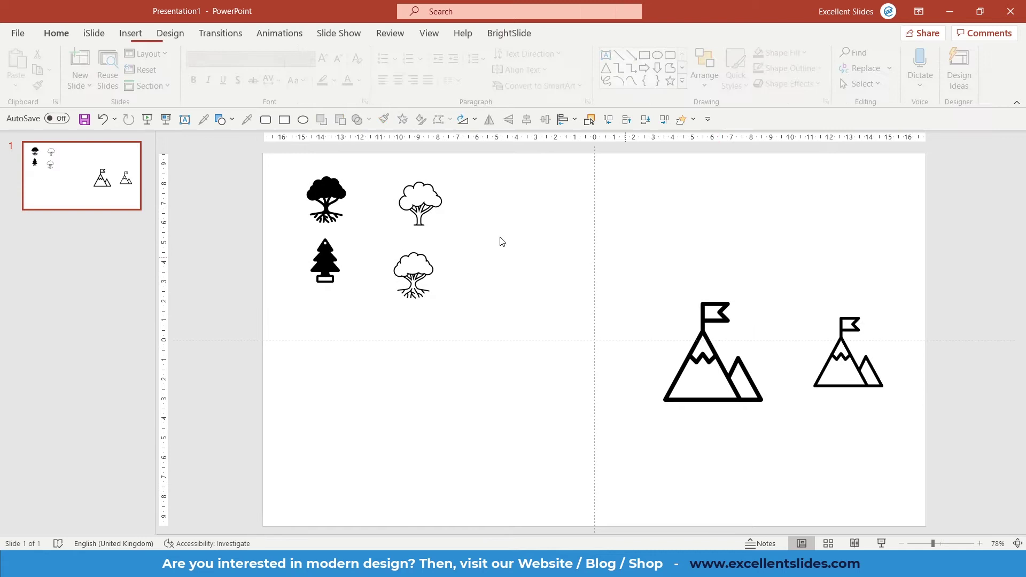
pyautogui.click(284, 119)
# Step: Draw a large rectangle over the slide's right half and send it behind the mountains
pyautogui.moveTo(601, 236)
pyautogui.mouseDown()
pyautogui.moveTo(820, 428)
pyautogui.moveTo(976, 479)
pyautogui.mouseUp()
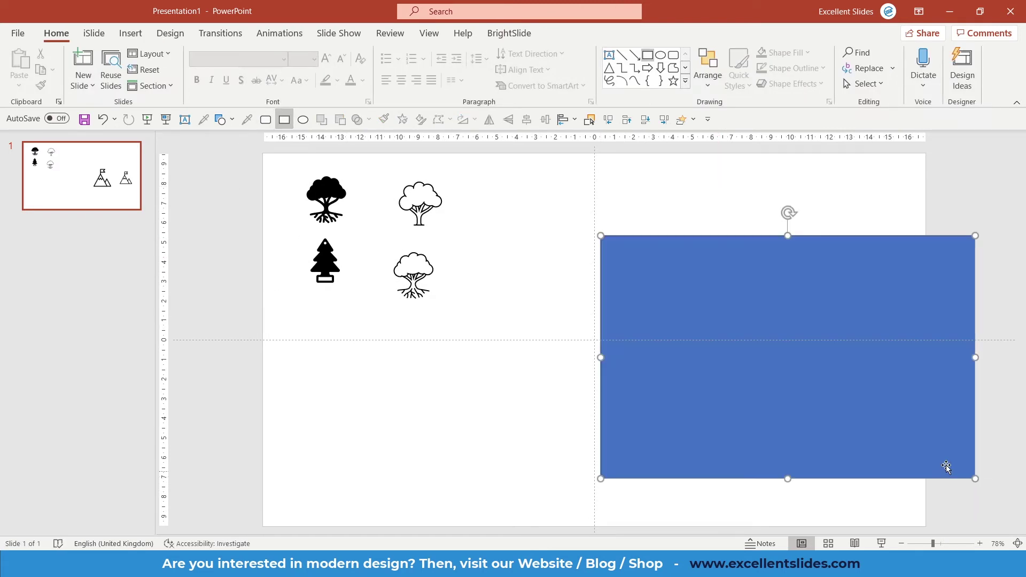
pyautogui.rightClick(888, 415)
pyautogui.click(797, 230)
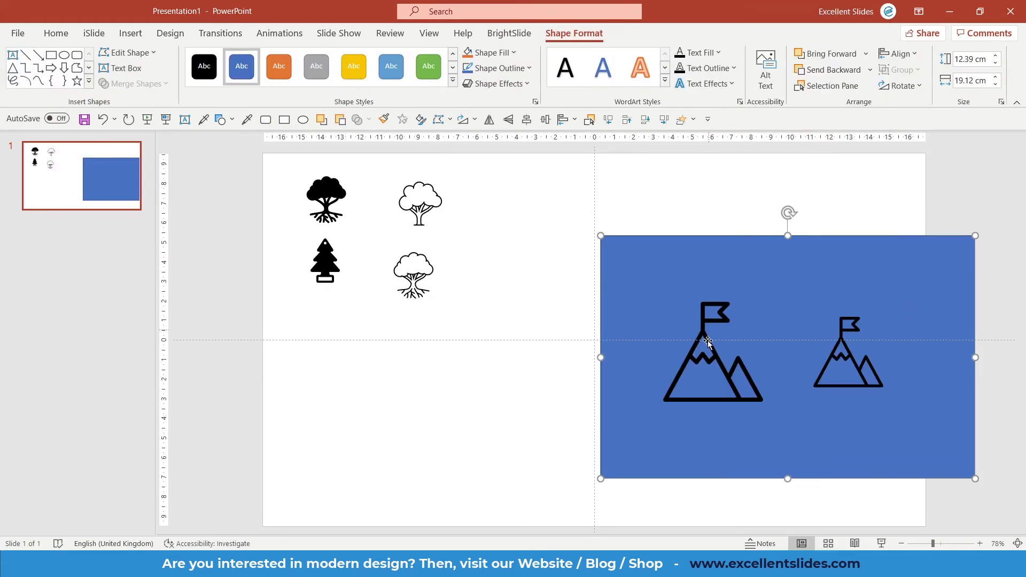
# Step: Fill the SVG mountain light blue, leaving the PNG mountain black
pyautogui.click(722, 363)
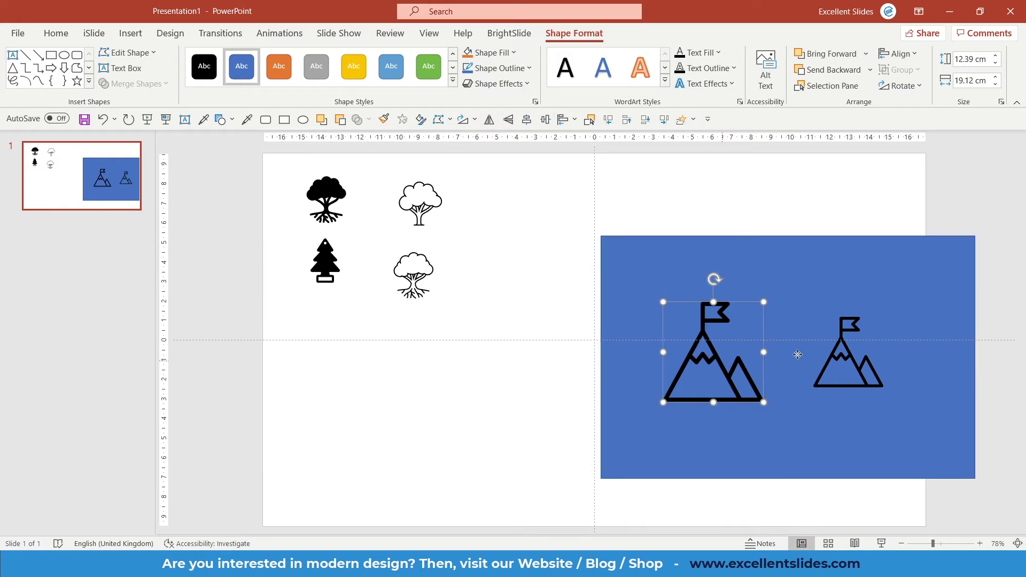
pyautogui.keyDown('shift'); pyautogui.click(838, 357); pyautogui.keyUp('shift')
pyautogui.click(661, 32)
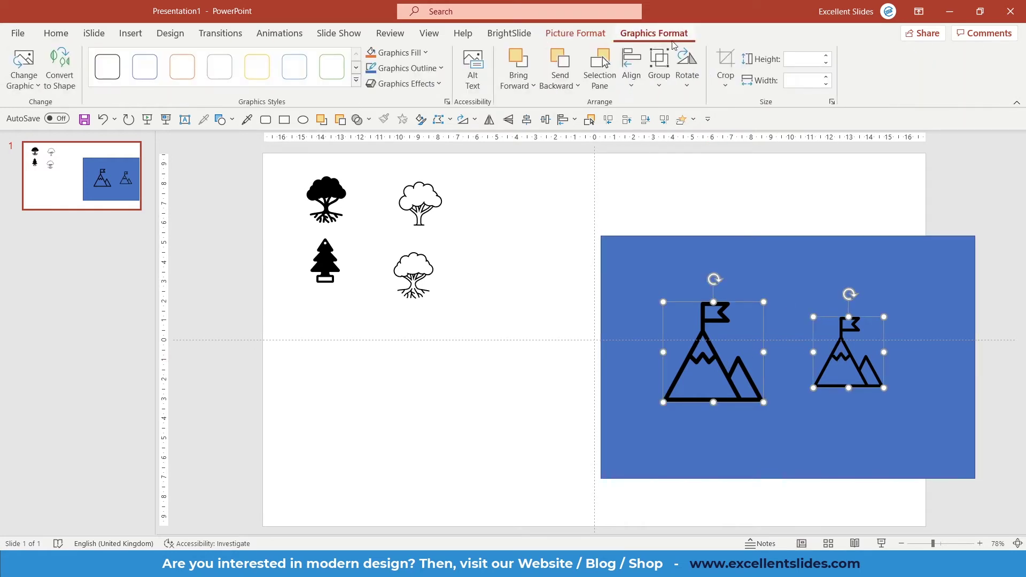
pyautogui.click(398, 53)
pyautogui.click(456, 87)
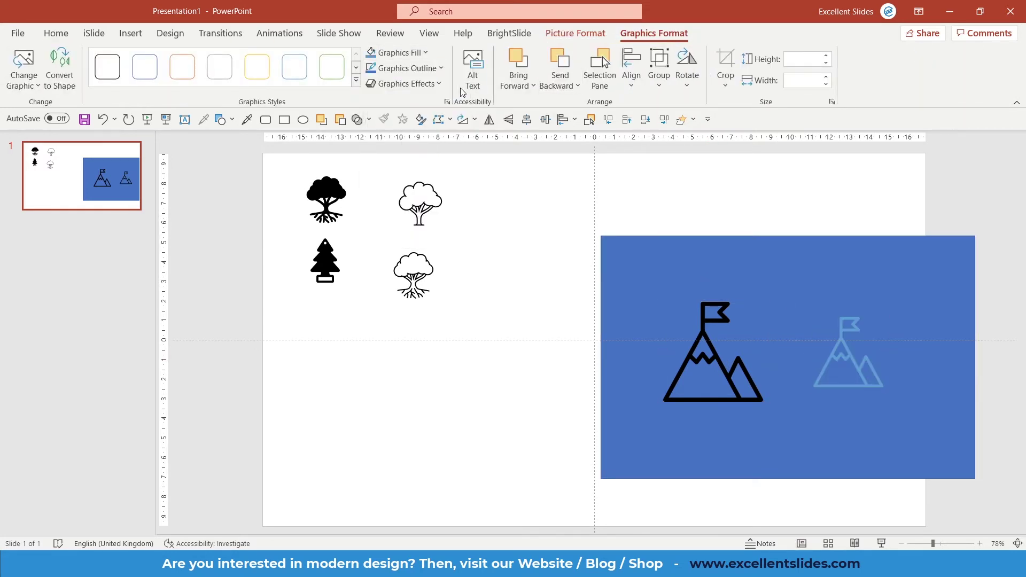
pyautogui.click(719, 151)
pyautogui.click(825, 364)
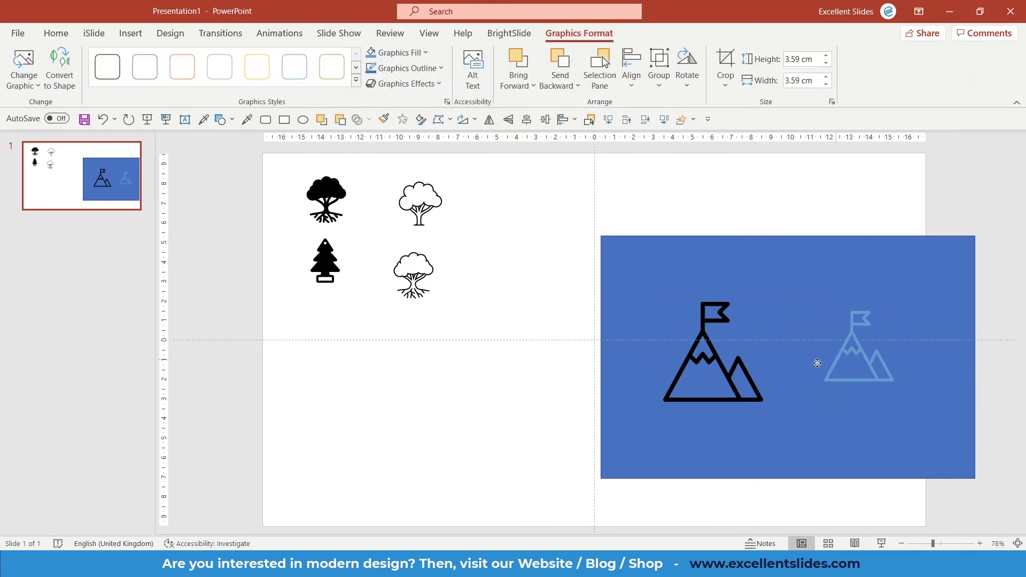
pyautogui.click(711, 368)
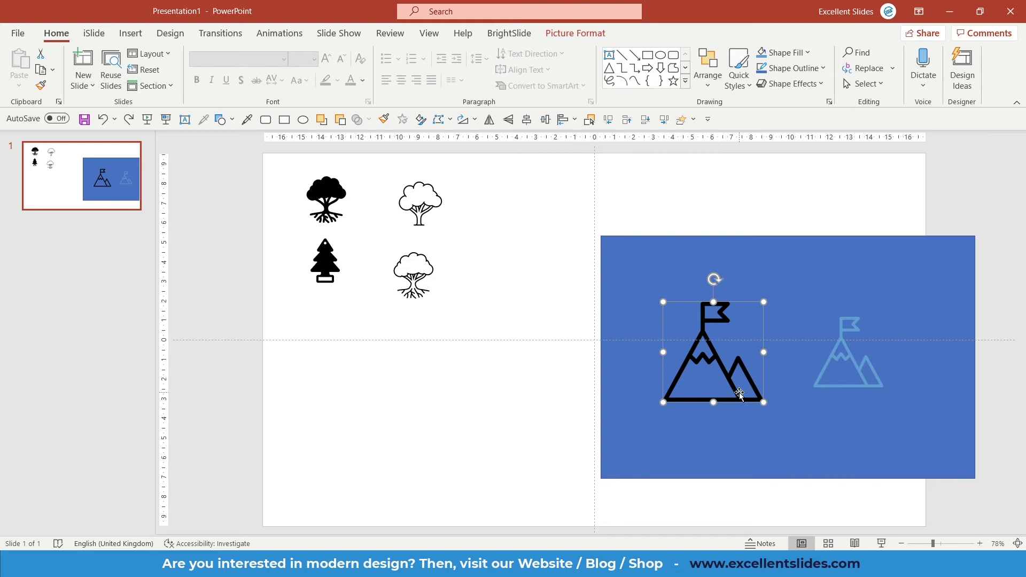
pyautogui.click(586, 34)
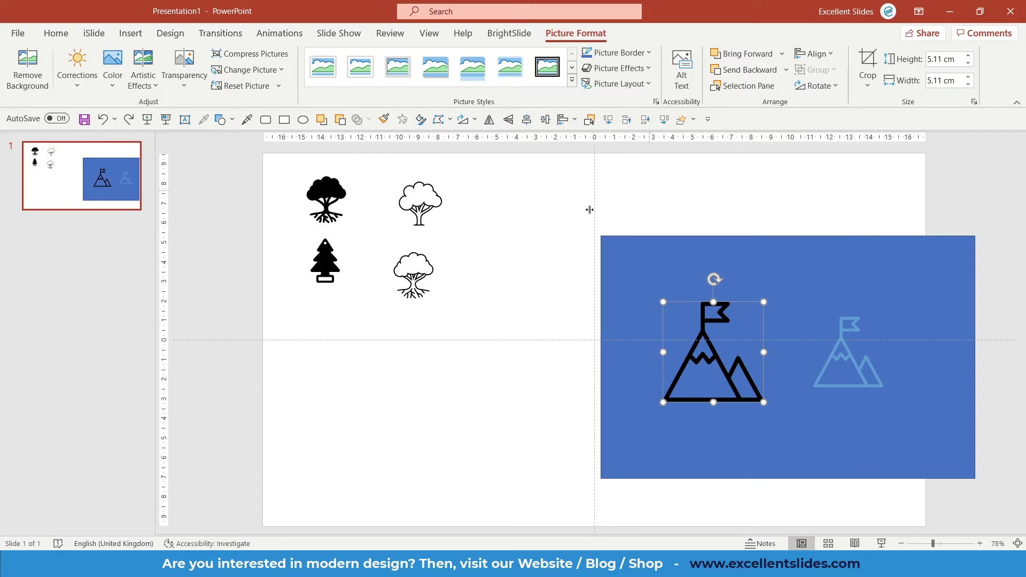
# Step: Move both mountain icons from slide 1 onto a new blank second slide
pyautogui.keyDown('shift'); pyautogui.click(855, 376); pyautogui.keyUp('shift')
pyautogui.hotkey('ctrl', 'x')
pyautogui.click(87, 252)
pyautogui.rightClick(91, 249)
pyautogui.click(122, 307)
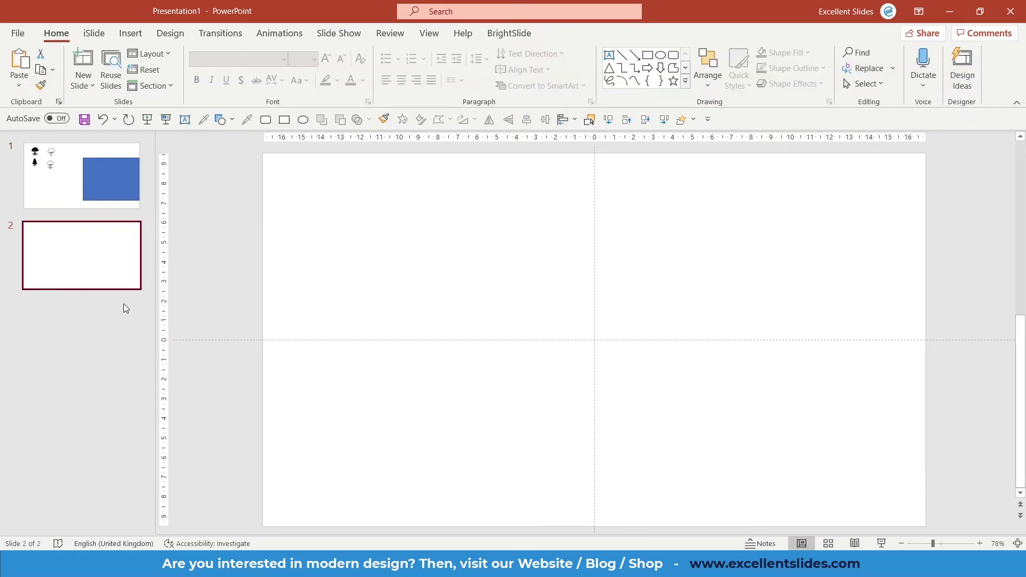
pyautogui.click(360, 277)
pyautogui.hotkey('ctrl', 'v')
# Step: Recolour the faded SVG mountain icon solid black
pyautogui.click(391, 275)
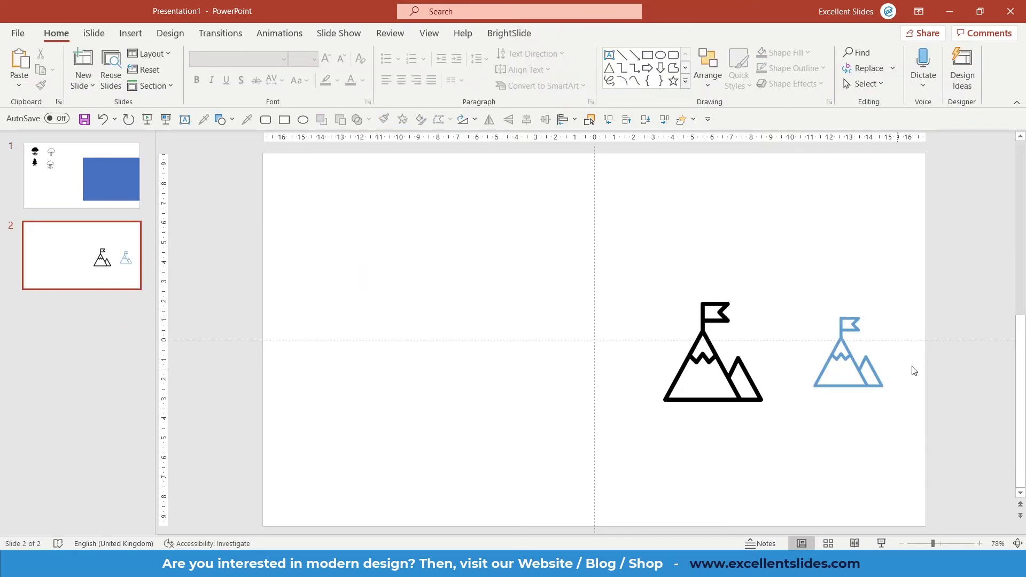
pyautogui.click(860, 365)
pyautogui.click(797, 52)
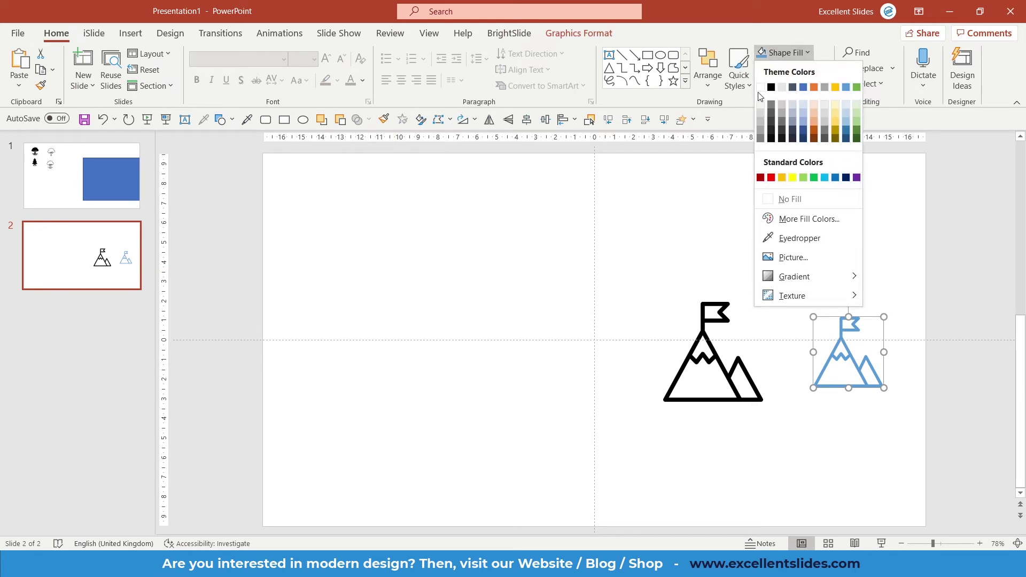
pyautogui.press('Escape')
pyautogui.click(775, 52)
# Step: Select both mountain icons and begin editing their shared height
pyautogui.click(711, 363)
pyautogui.keyDown('shift'); pyautogui.click(840, 352); pyautogui.keyUp('shift')
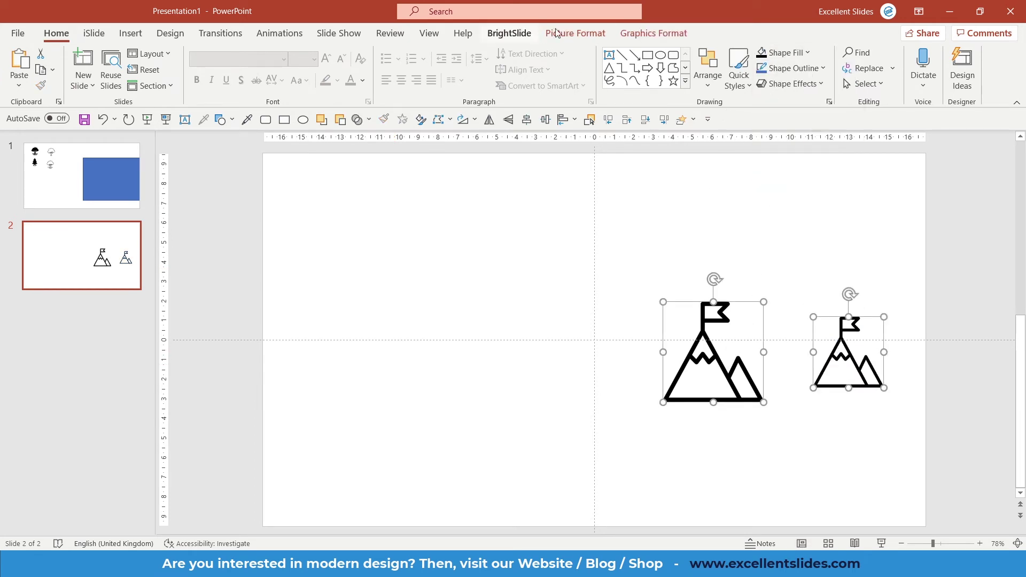
pyautogui.click(575, 33)
pyautogui.click(641, 36)
pyautogui.click(576, 33)
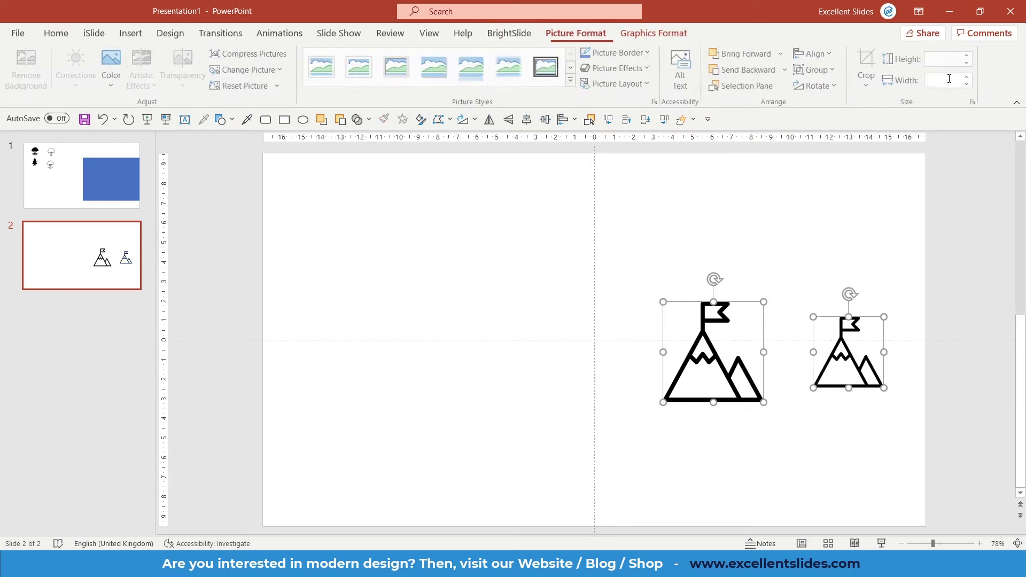
pyautogui.click(954, 62)
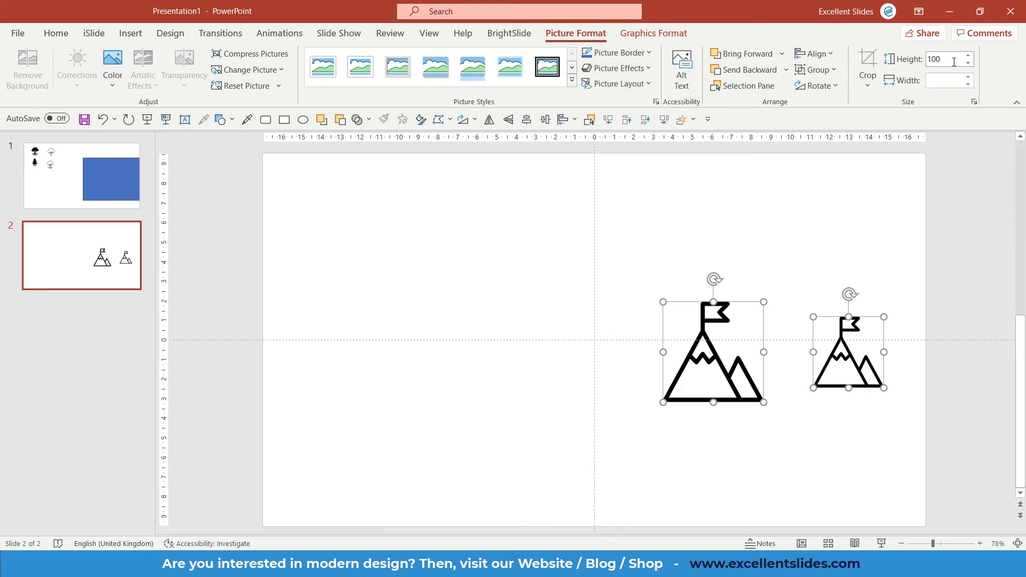
# Step: Set both icons to 100 cm height, delete one copy, and centre the remaining icon
pyautogui.write('100')
pyautogui.press('Return')
pyautogui.scroll(-5, 583, 438)
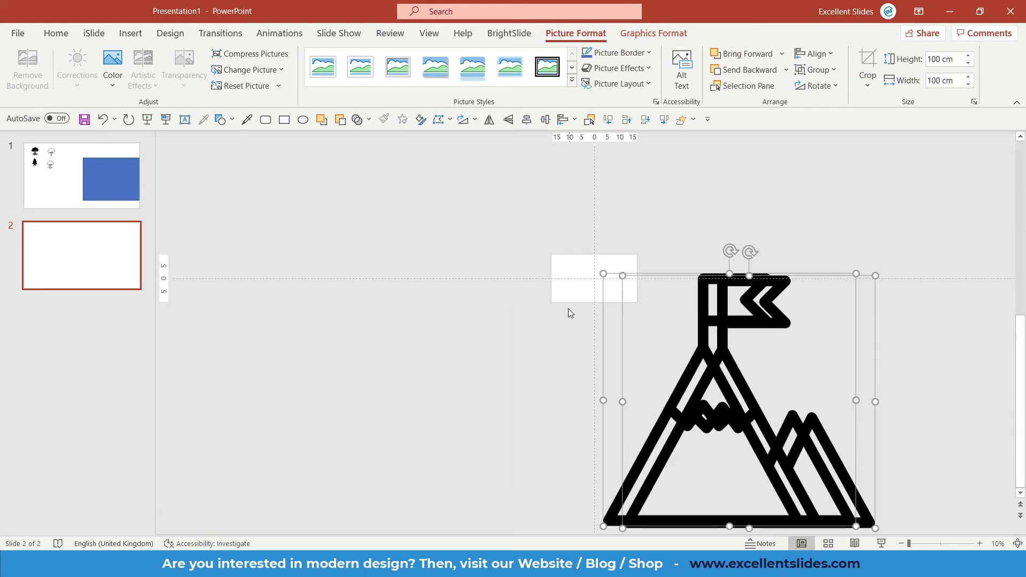
pyautogui.click(571, 313)
pyautogui.click(736, 365)
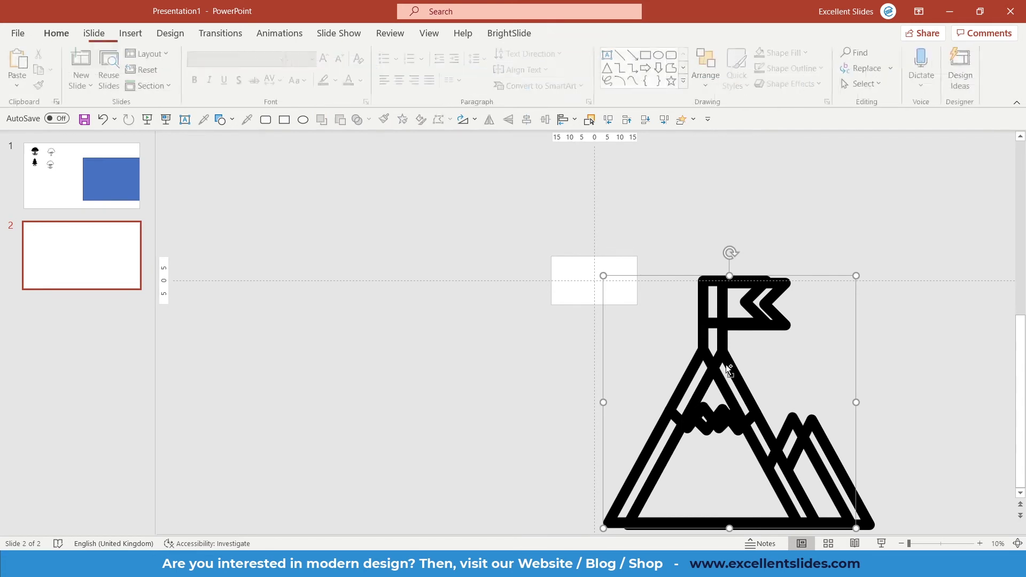
pyautogui.press('Delete')
pyautogui.click(704, 359)
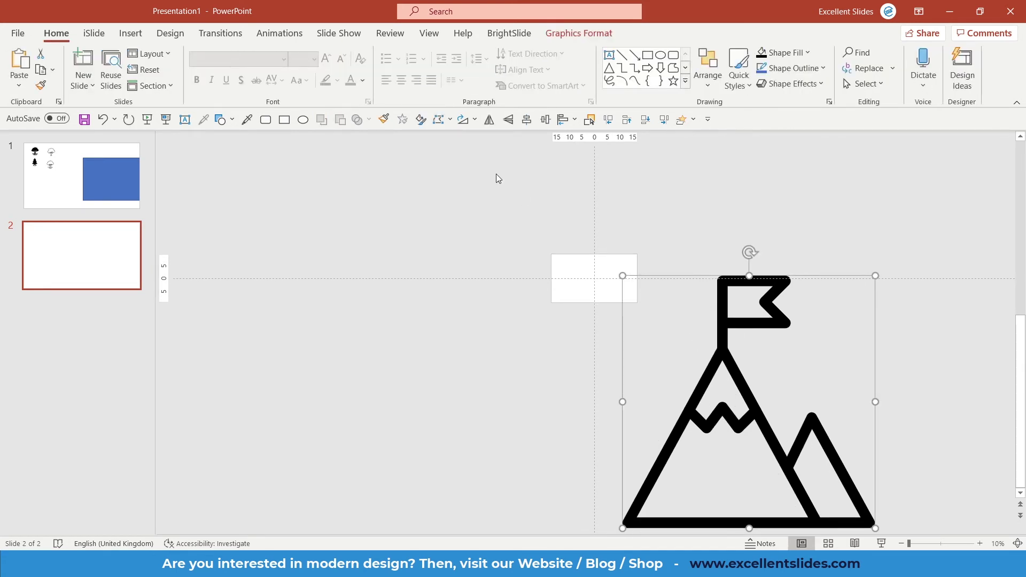
pyautogui.click(545, 119)
pyautogui.click(527, 120)
# Step: Paste and centre the icon on a new third slide as a test, then delete slide 3
pyautogui.rightClick(98, 327)
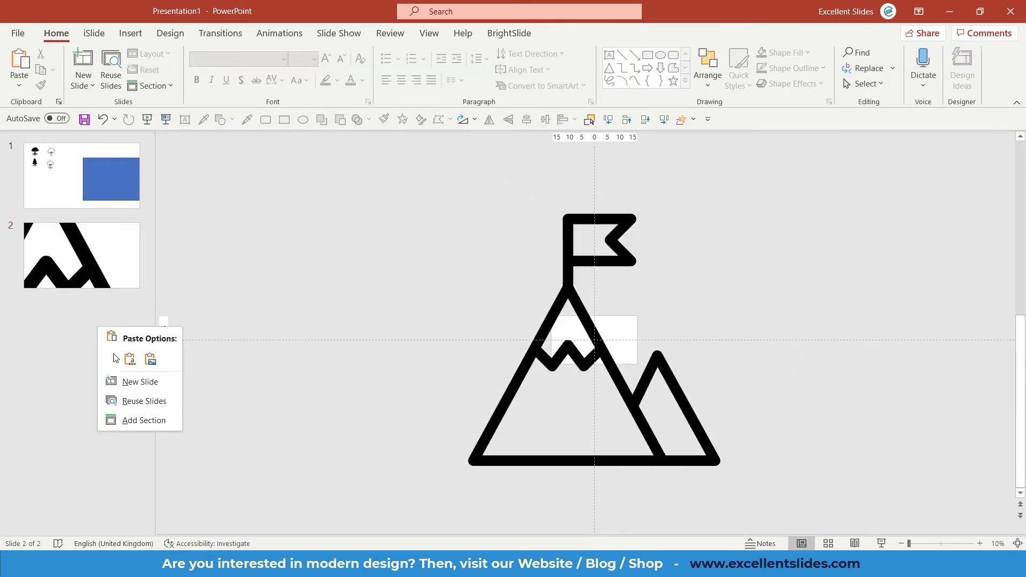
pyautogui.click(140, 382)
pyautogui.hotkey('ctrl', 'v')
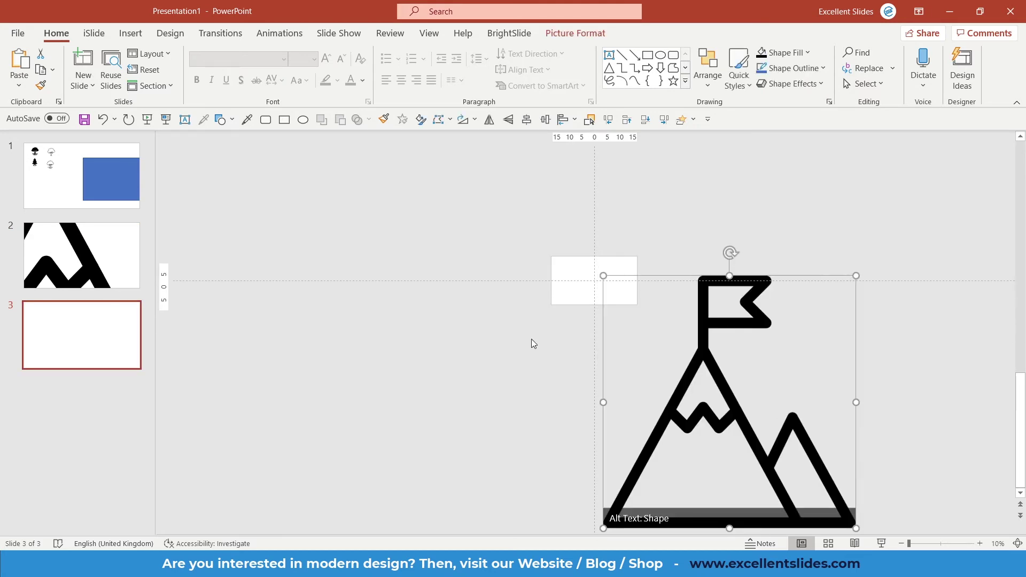
pyautogui.click(527, 119)
pyautogui.click(545, 119)
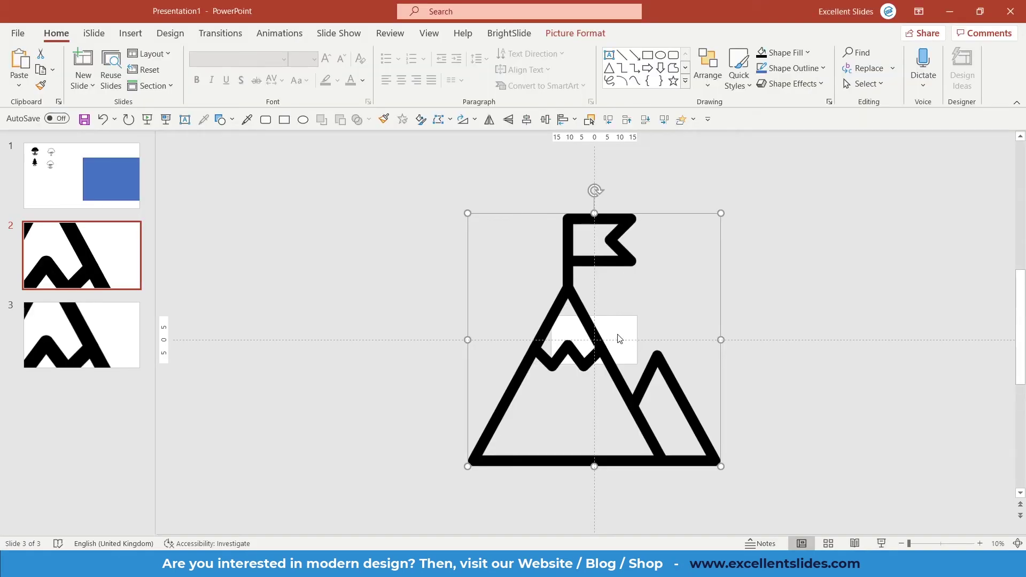
pyautogui.click(97, 361)
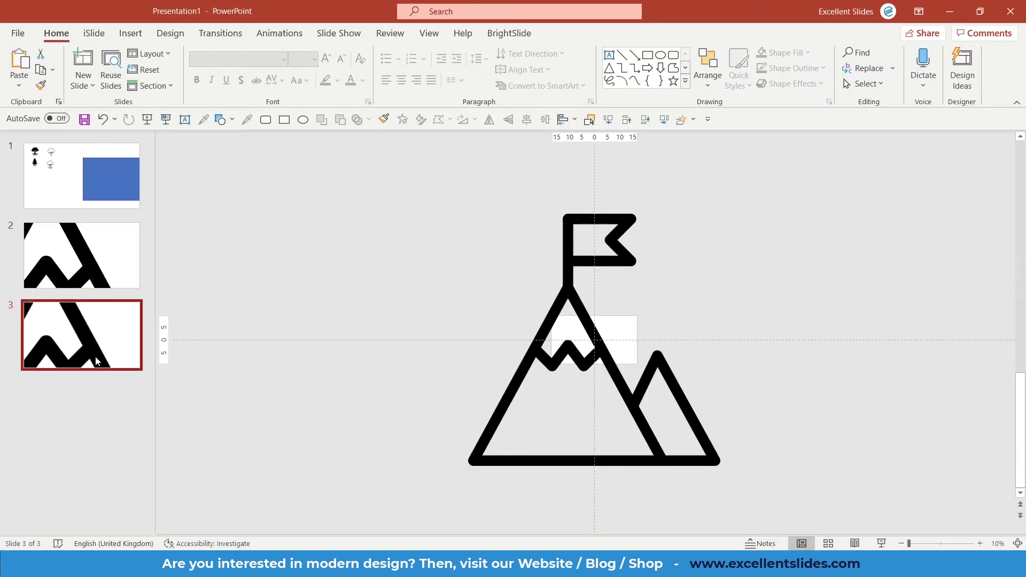
pyautogui.press('Delete')
# Step: Move the mountain icon from slide 2 to slide 1, leaving slide 2 empty
pyautogui.click(567, 322)
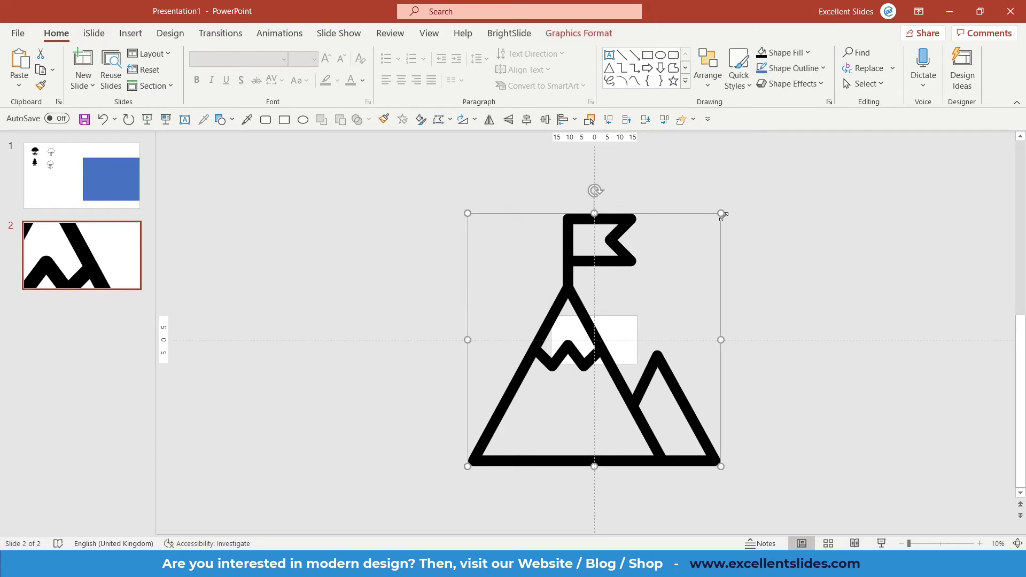
pyautogui.moveTo(515, 223); pyautogui.dragTo(516, 431)
pyautogui.scroll(-3, 697, 251)
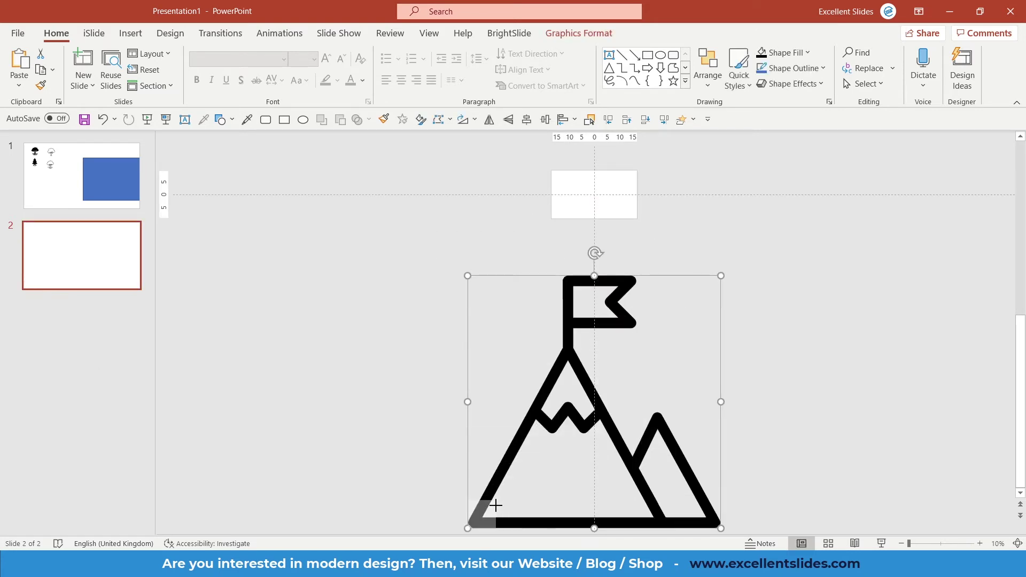
pyautogui.hotkey('ctrl', 'x')
pyautogui.click(92, 195)
pyautogui.hotkey('ctrl', 'v')
pyautogui.scroll(6, 512, 431)
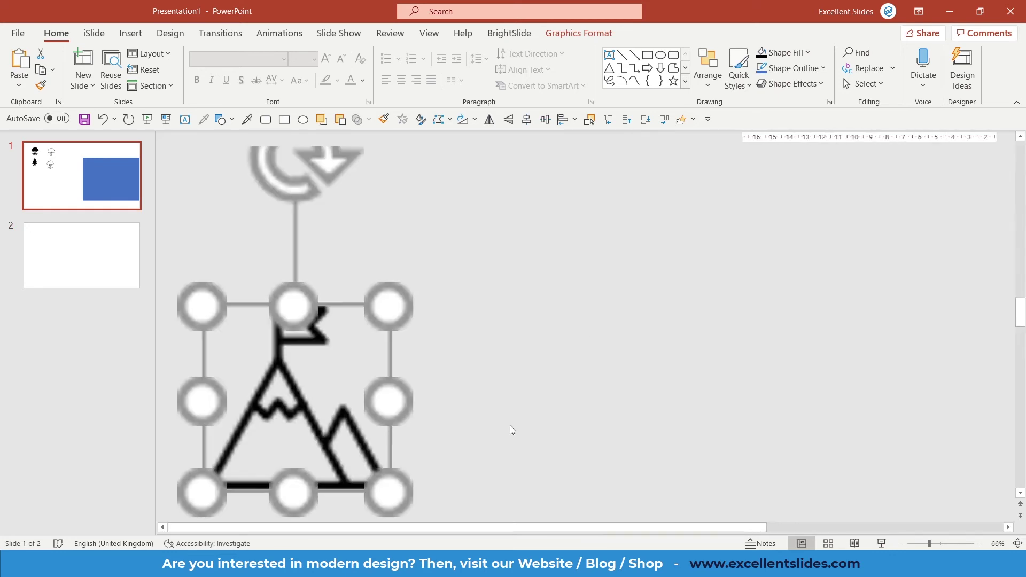
pyautogui.scroll(-6, 513, 430)
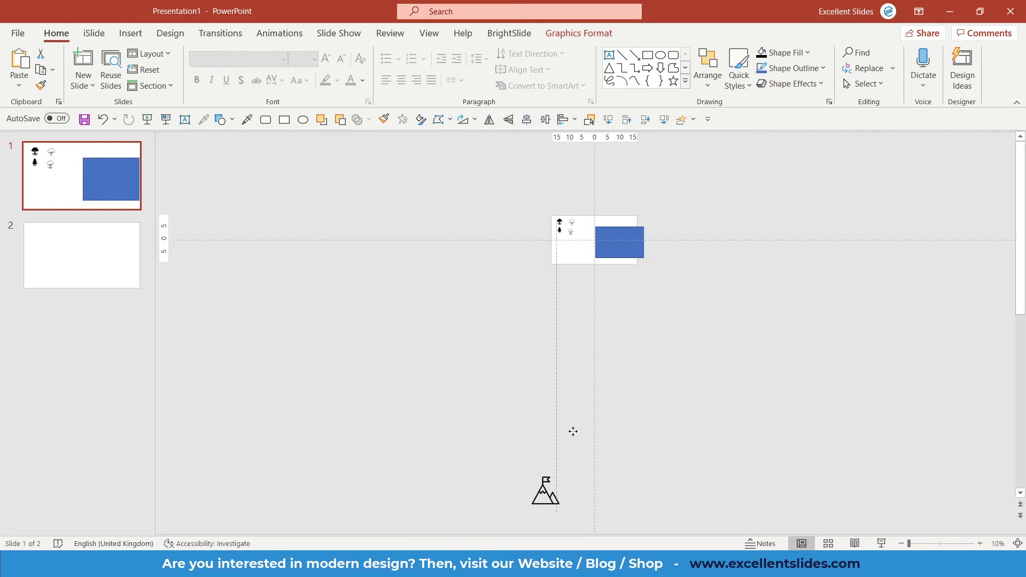
# Step: Place the mountain at slide 1's bottom-left, then search Google for 'icons' and open Iconfinder
pyautogui.moveTo(573, 432); pyautogui.dragTo(601, 202)
pyautogui.scroll(7, 577, 268)
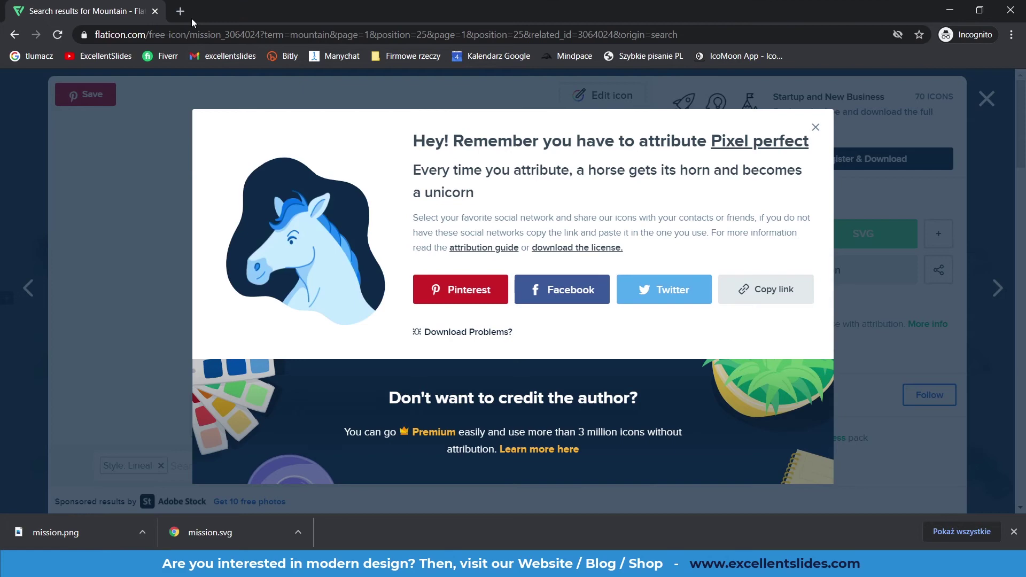
pyautogui.click(181, 14)
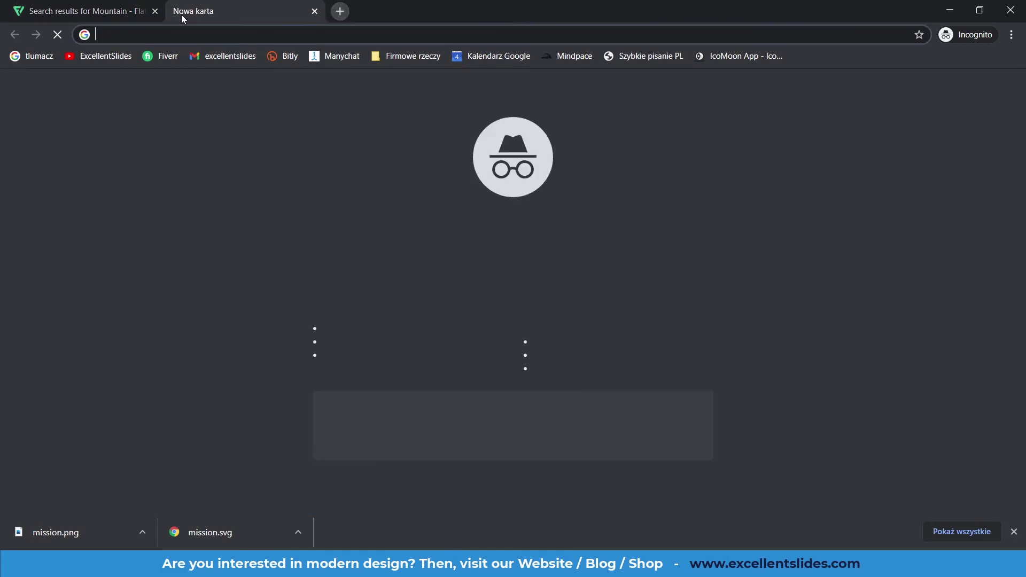
pyautogui.write('icons')
pyautogui.press('Return')
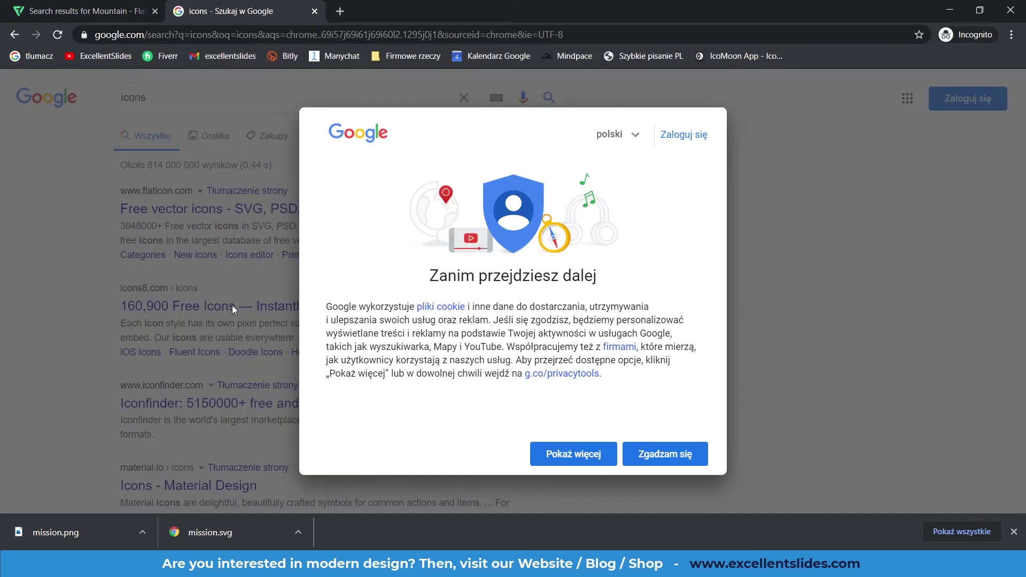
pyautogui.click(633, 453)
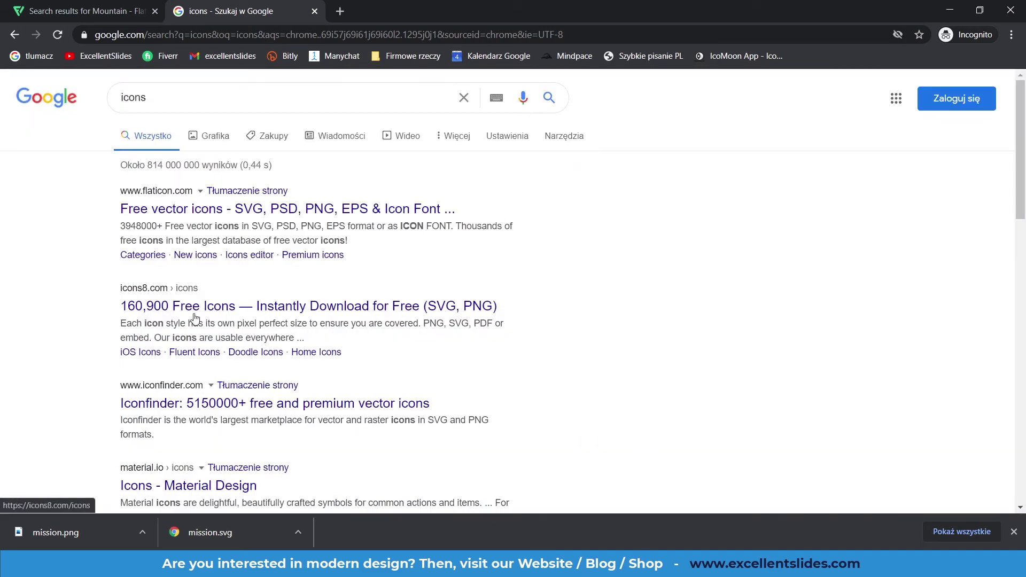
pyautogui.click(184, 405)
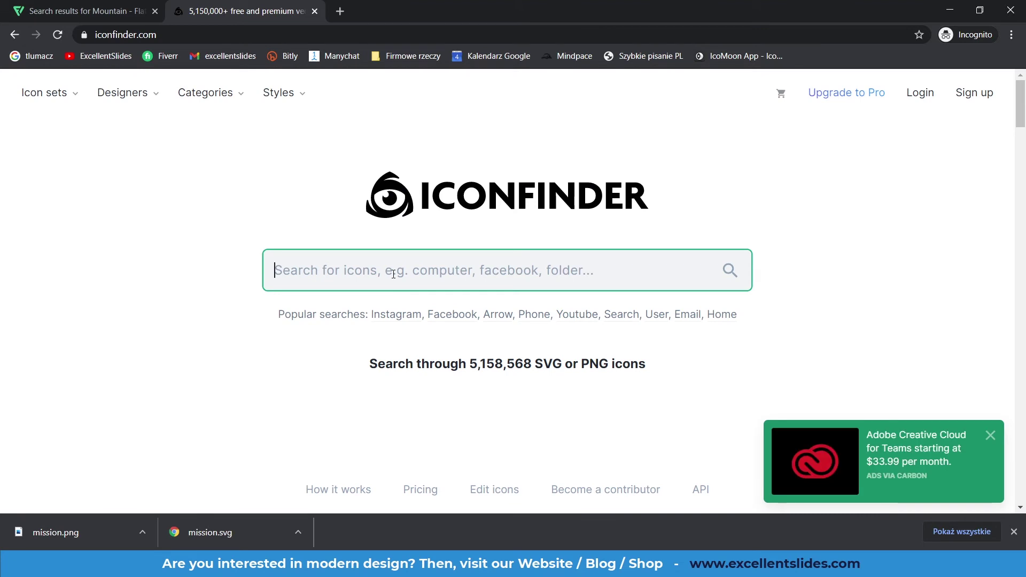
# Step: Search Iconfinder for 'computer' and download the outline monitor icon as SVG
pyautogui.write('computer')
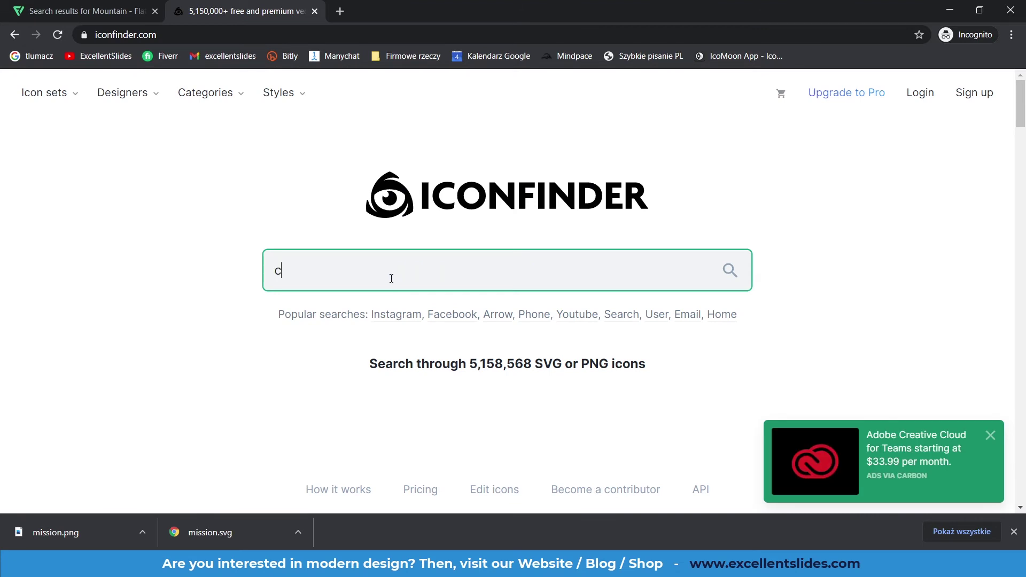
pyautogui.press('Return')
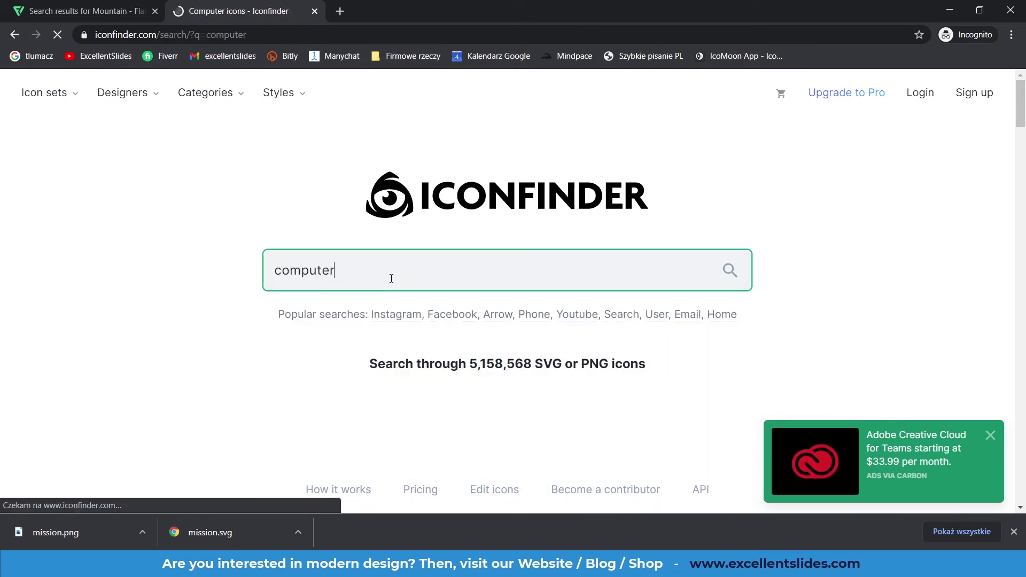
pyautogui.scroll(-2, 380, 271)
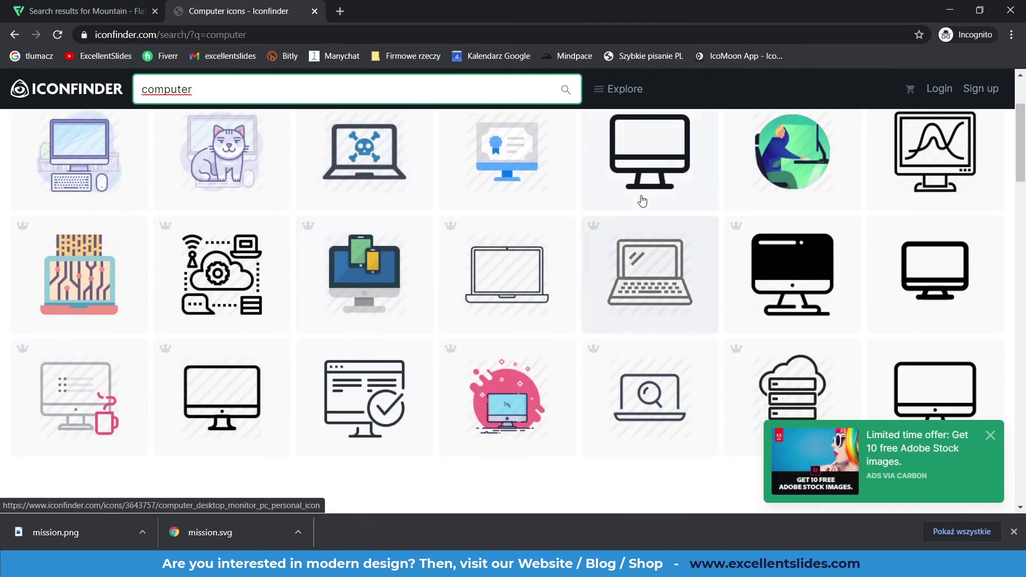
pyautogui.click(641, 201)
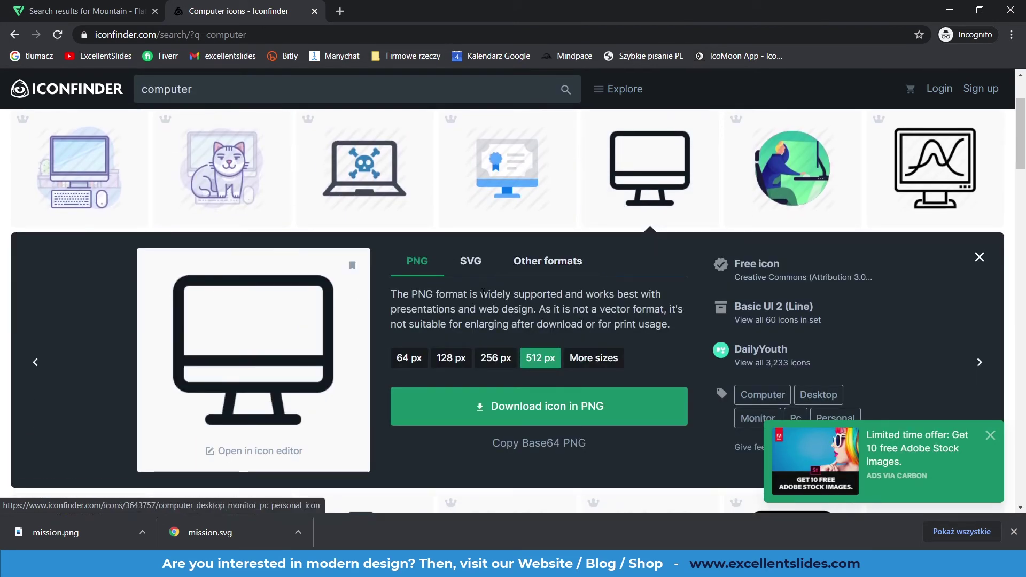
pyautogui.click(467, 265)
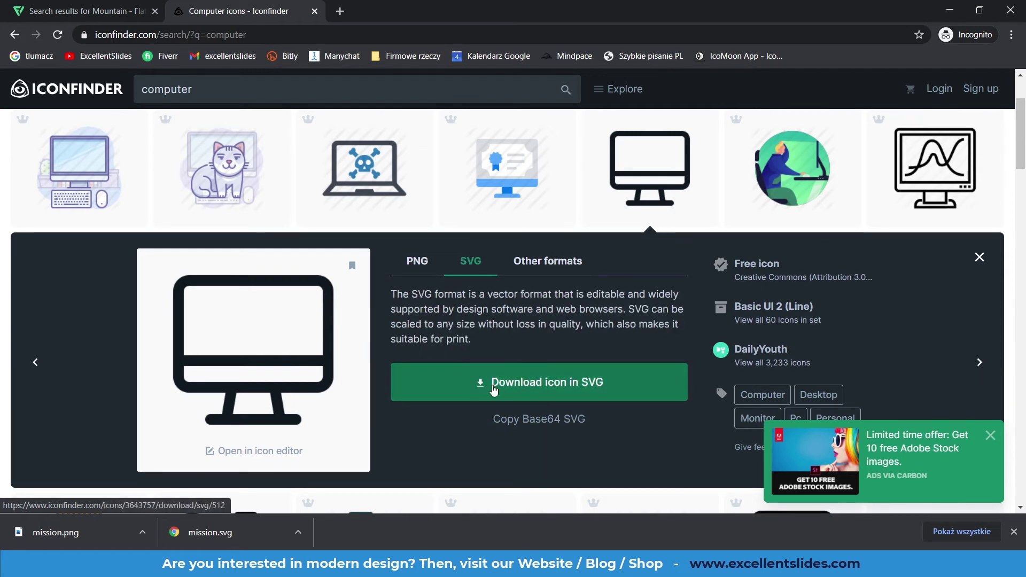
pyautogui.click(558, 389)
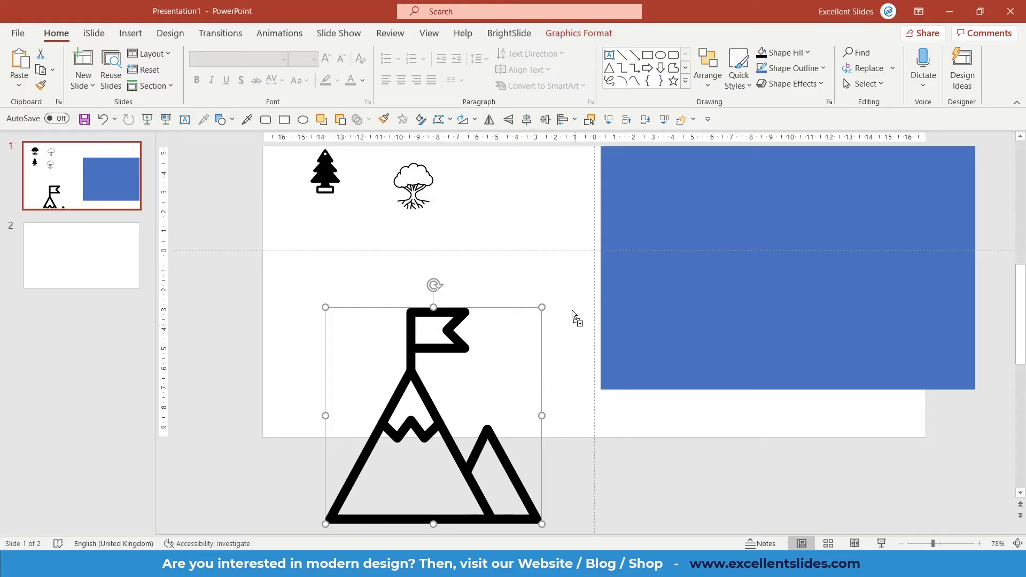
# Step: Paste the monitor icon, resize it to about 9 cm, and arrange it beside the mountain
pyautogui.hotkey('ctrl', 'v')
pyautogui.scroll(10, 552, 255)
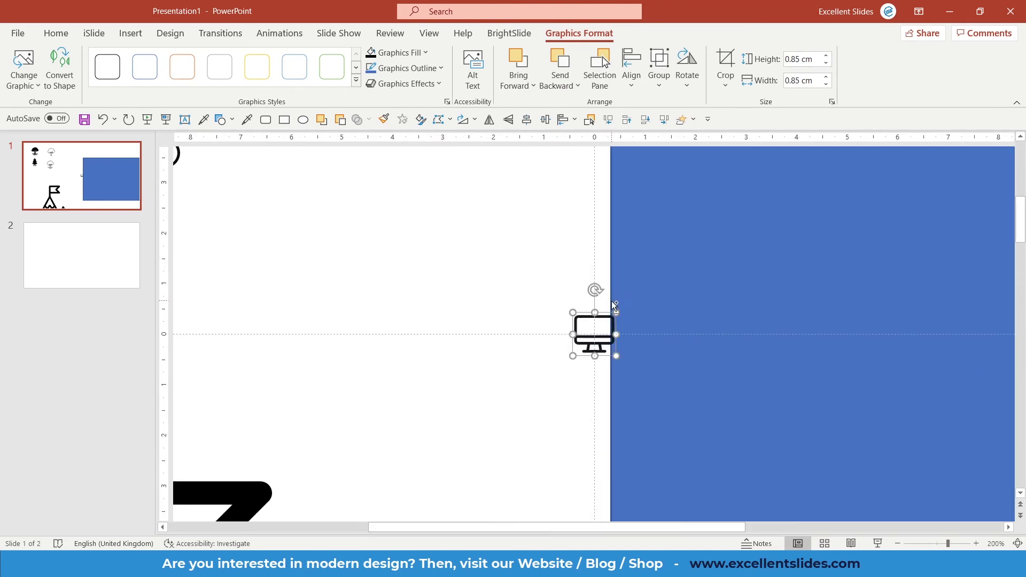
pyautogui.moveTo(636, 292); pyautogui.dragTo(735, 193)
pyautogui.scroll(-10, 730, 226)
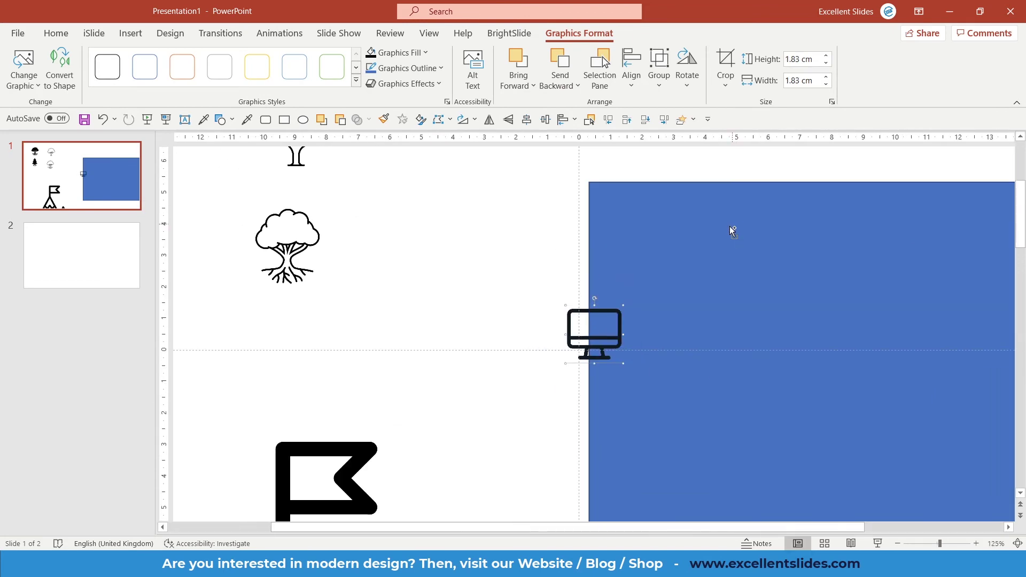
pyautogui.moveTo(621, 305); pyautogui.dragTo(729, 245)
pyautogui.moveTo(741, 193); pyautogui.dragTo(639, 295)
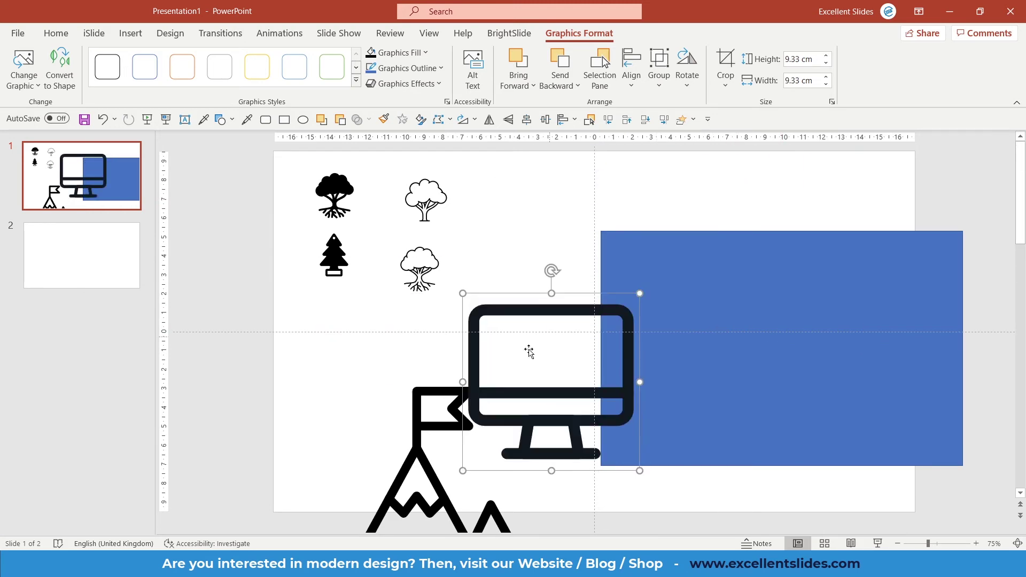
pyautogui.moveTo(530, 351); pyautogui.dragTo(648, 279)
pyautogui.moveTo(445, 462); pyautogui.dragTo(513, 360)
pyautogui.click(699, 300)
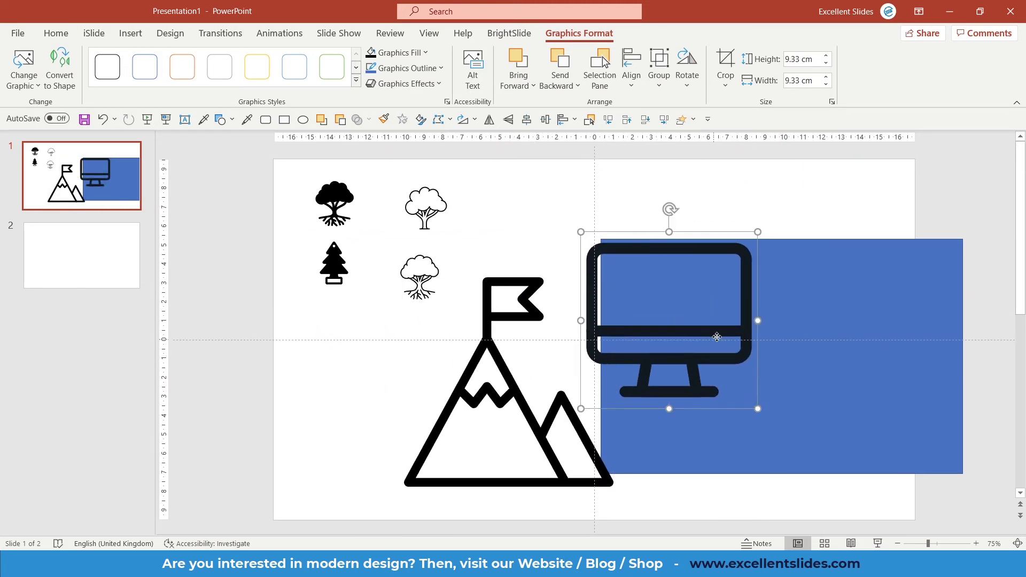
pyautogui.moveTo(698, 300); pyautogui.dragTo(759, 265)
# Step: Delete the blue rectangle from the slide
pyautogui.click(888, 390)
pyautogui.press('Delete')
pyautogui.scroll(-2, 709, 309)
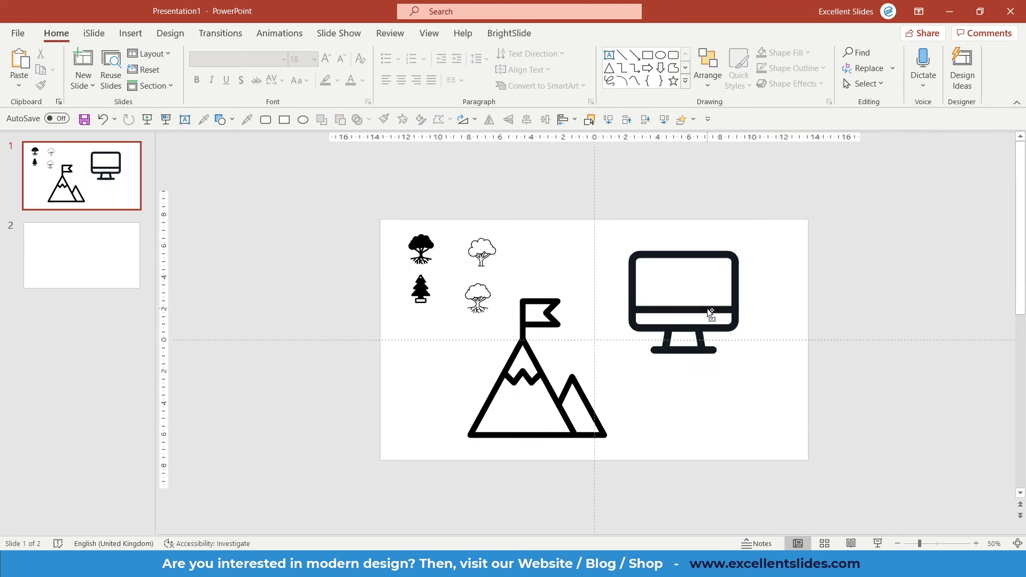
pyautogui.scroll(2, 652, 348)
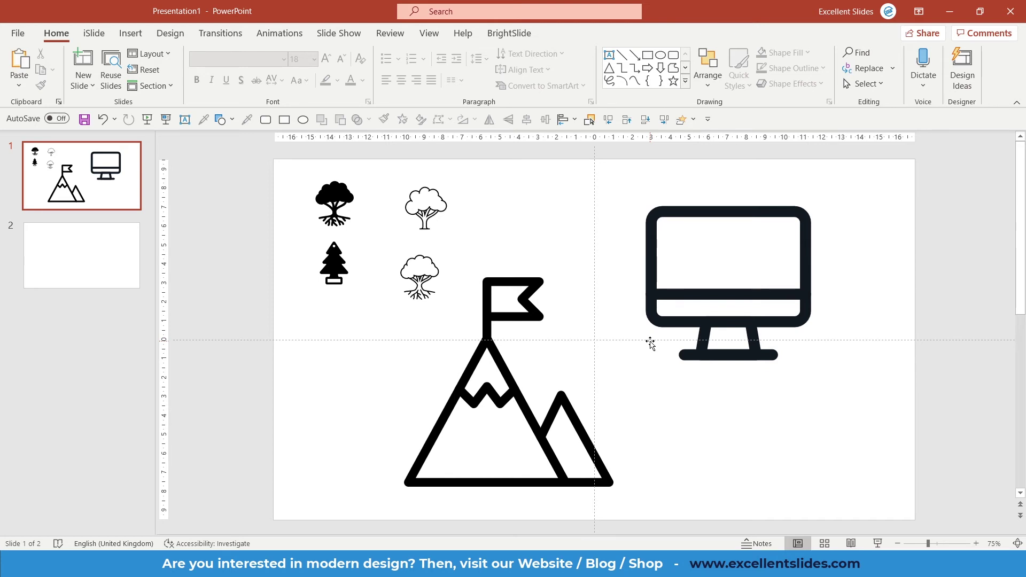
# Step: Enlarge the mountain and monitor icons together
pyautogui.click(553, 398)
pyautogui.keyDown('shift'); pyautogui.click(748, 303); pyautogui.keyUp('shift')
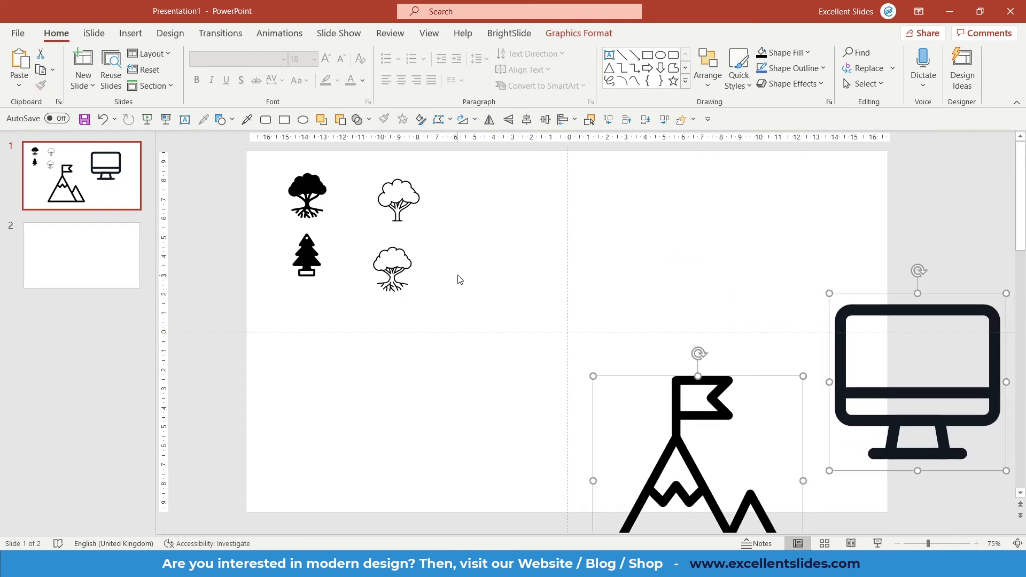
pyautogui.click(456, 279)
pyautogui.moveTo(443, 359); pyautogui.dragTo(207, 159)
pyautogui.click(516, 296)
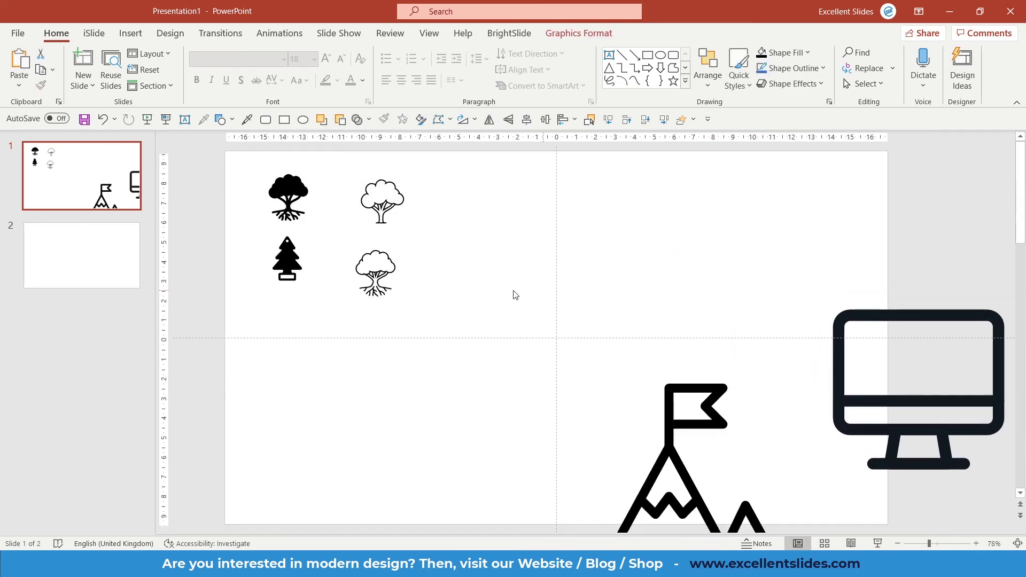
# Step: Try selecting the outline trees and the filled black tree individually
pyautogui.click(376, 273)
pyautogui.keyDown('shift'); pyautogui.click(382, 201); pyautogui.keyUp('shift')
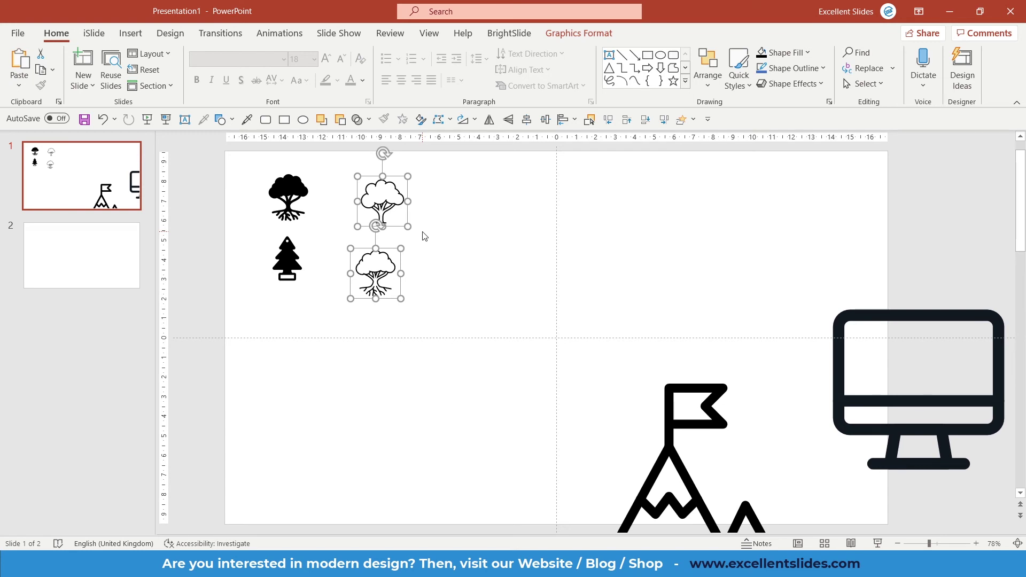
pyautogui.click(425, 236)
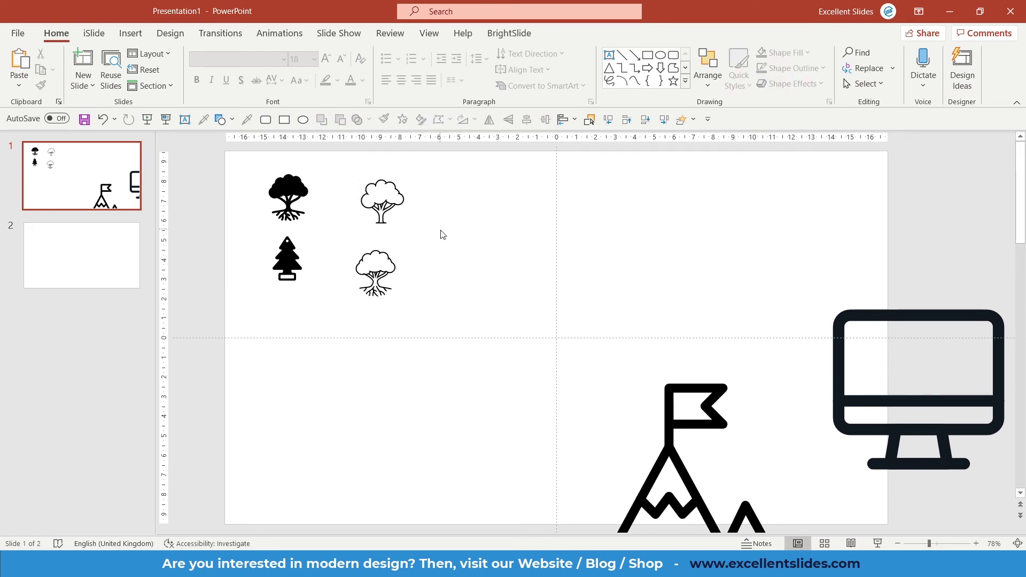
pyautogui.moveTo(453, 236); pyautogui.dragTo(338, 181)
pyautogui.click(526, 231)
pyautogui.click(290, 206)
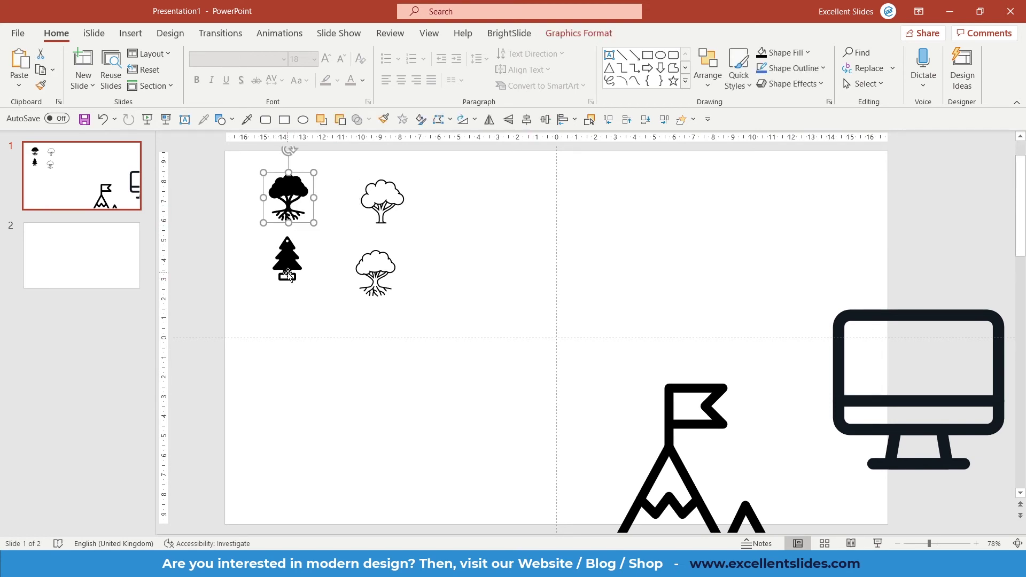
pyautogui.click(305, 319)
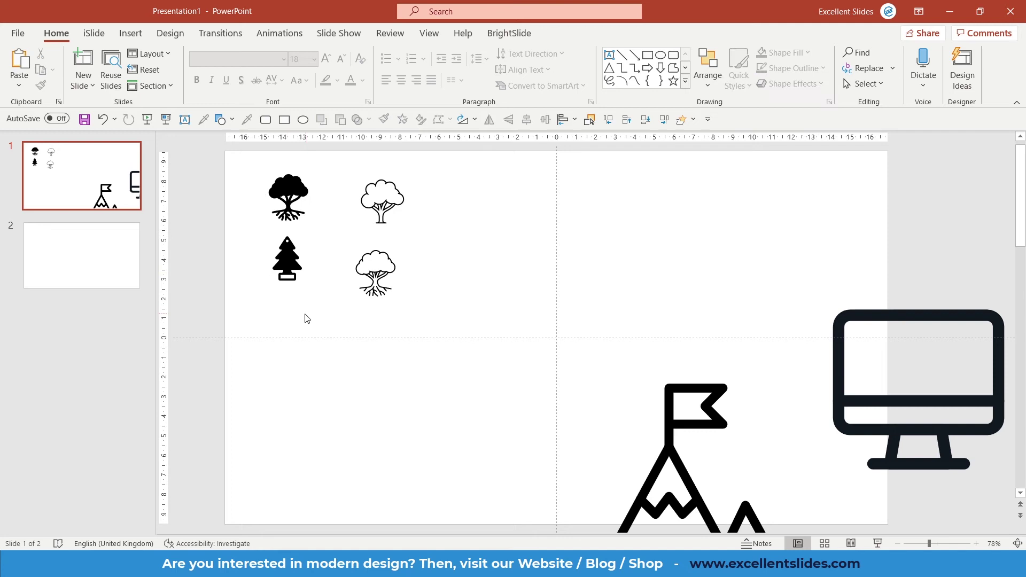
# Step: Delete the pine tree, lower outline tree, mountain and monitor icons
pyautogui.click(293, 269)
pyautogui.keyDown('shift'); pyautogui.click(371, 274); pyautogui.keyUp('shift')
pyautogui.keyDown('shift'); pyautogui.click(720, 491); pyautogui.keyUp('shift')
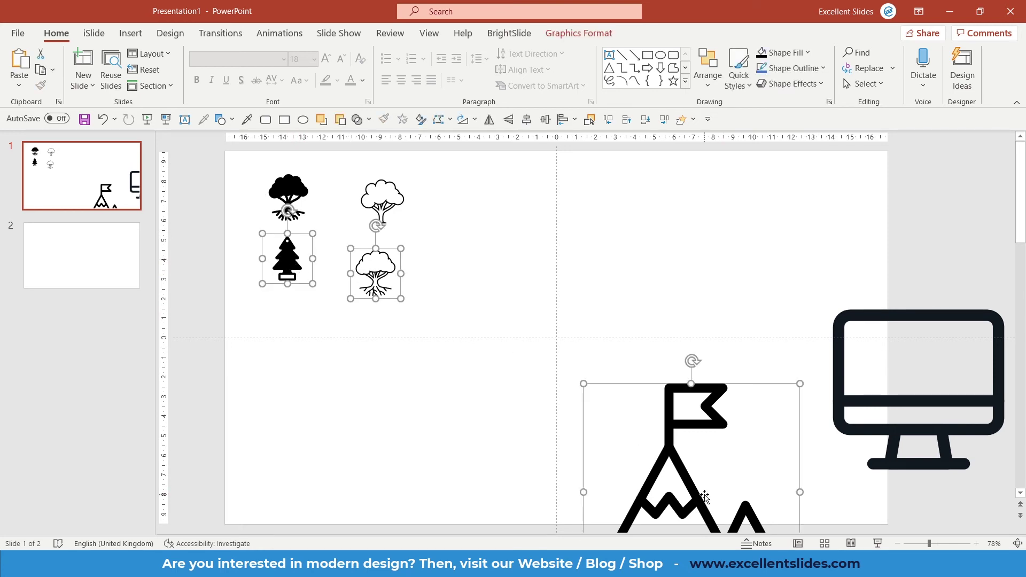
pyautogui.keyDown('shift'); pyautogui.click(854, 409); pyautogui.keyUp('shift')
pyautogui.press('Delete')
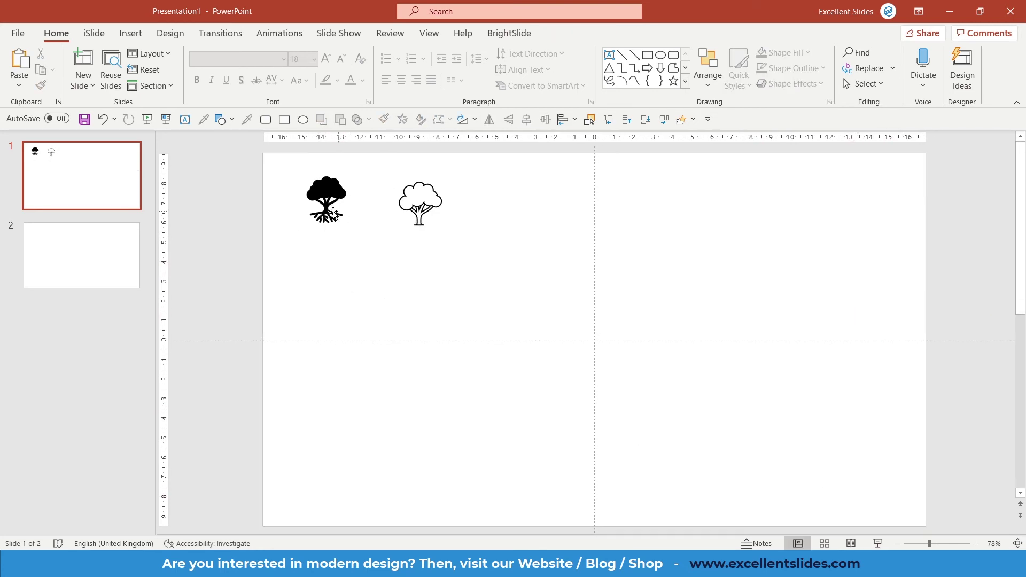
# Step: Enlarge the filled tree and outline tree and position them side by side
pyautogui.click(333, 214)
pyautogui.click(456, 251)
pyautogui.hotkey('ctrl', 'z')
pyautogui.press('Escape')
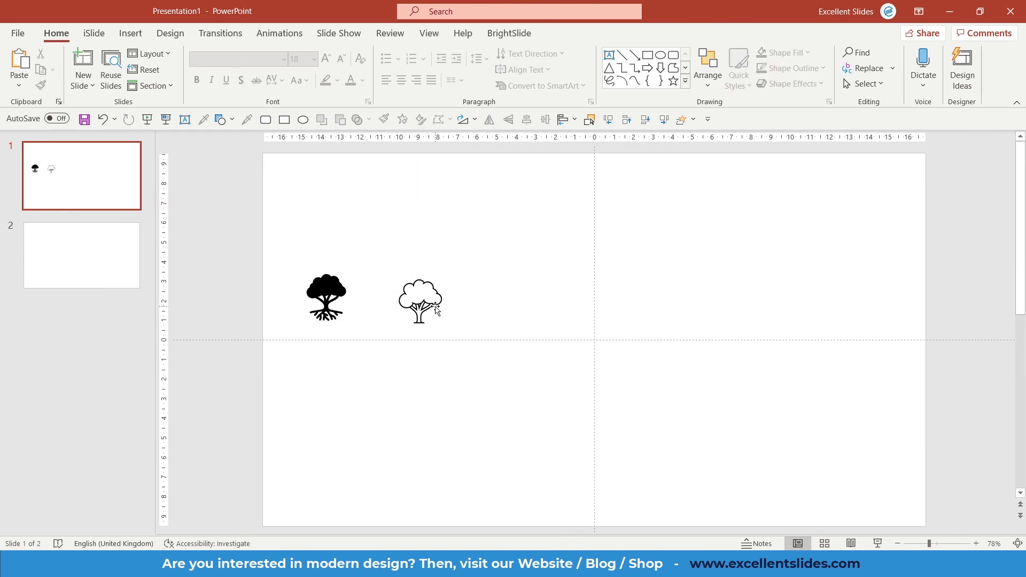
pyautogui.click(437, 309)
pyautogui.moveTo(481, 310); pyautogui.dragTo(577, 316)
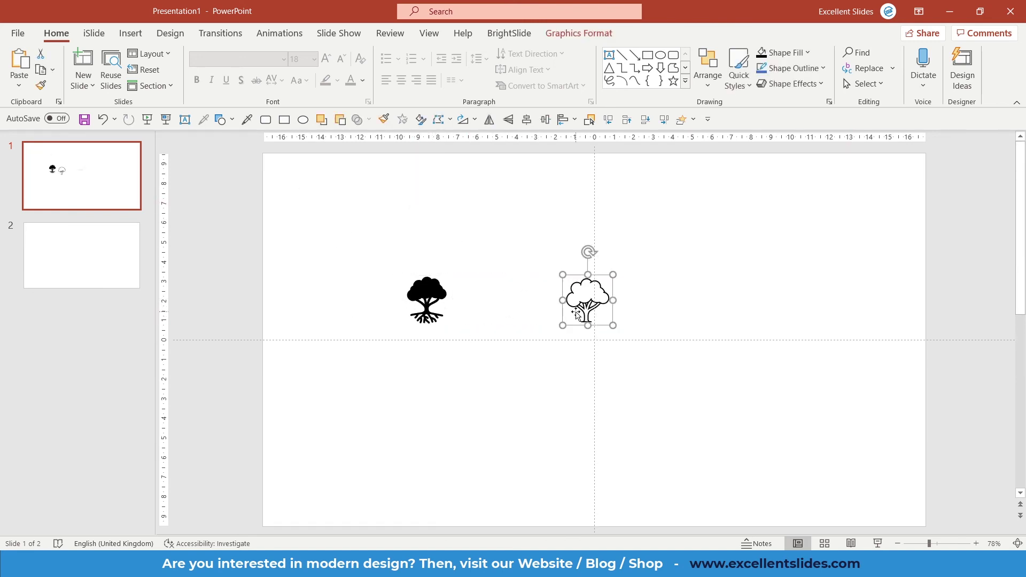
pyautogui.moveTo(613, 275); pyautogui.dragTo(685, 330)
pyautogui.click(426, 299)
pyautogui.moveTo(451, 275); pyautogui.dragTo(530, 196)
pyautogui.moveTo(404, 288); pyautogui.dragTo(339, 286)
pyautogui.click(588, 277)
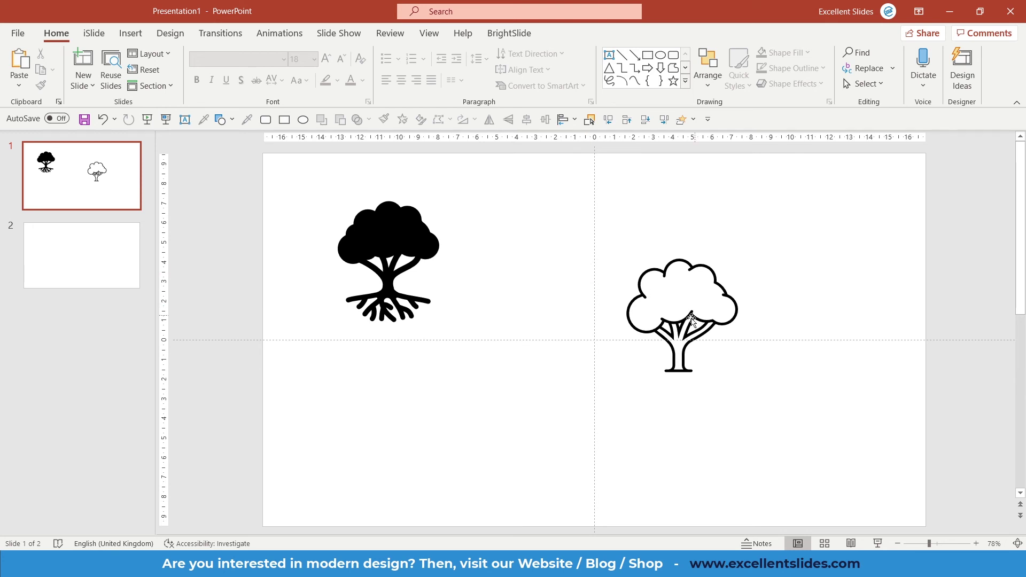
pyautogui.moveTo(685, 318); pyautogui.dragTo(702, 304)
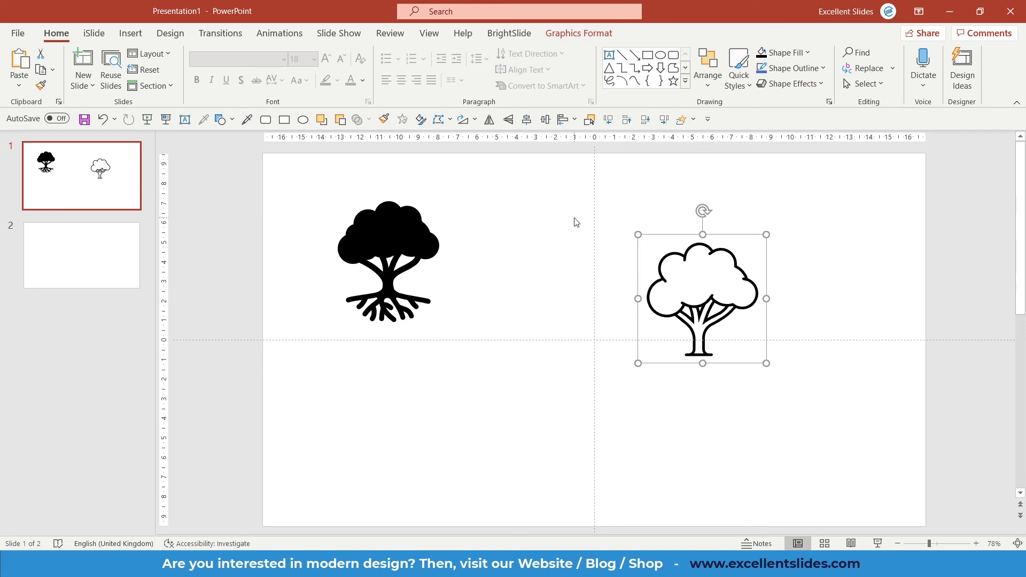
# Step: Colour both the outline tree and the filled tree light blue
pyautogui.click(799, 55)
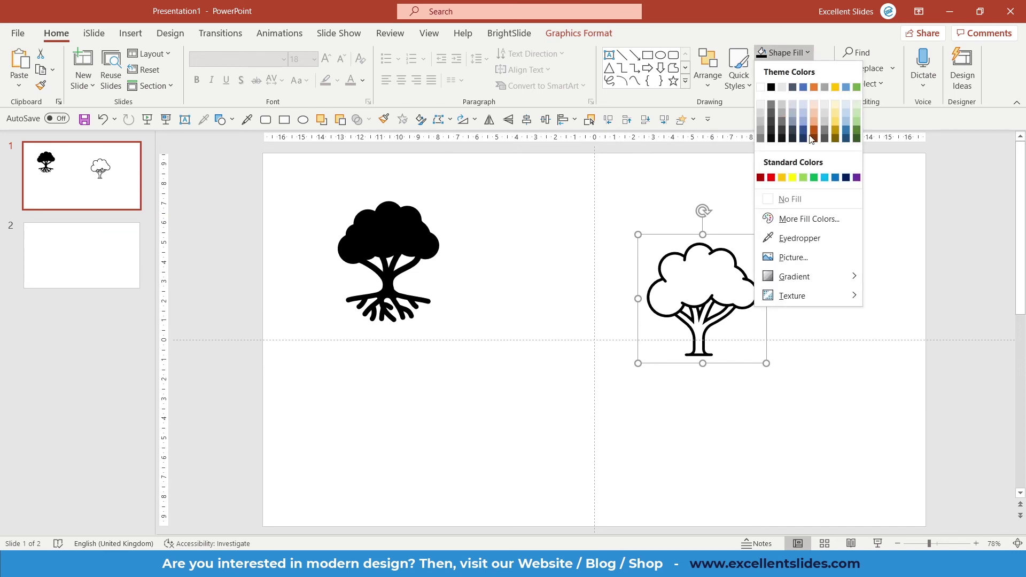
pyautogui.click(826, 178)
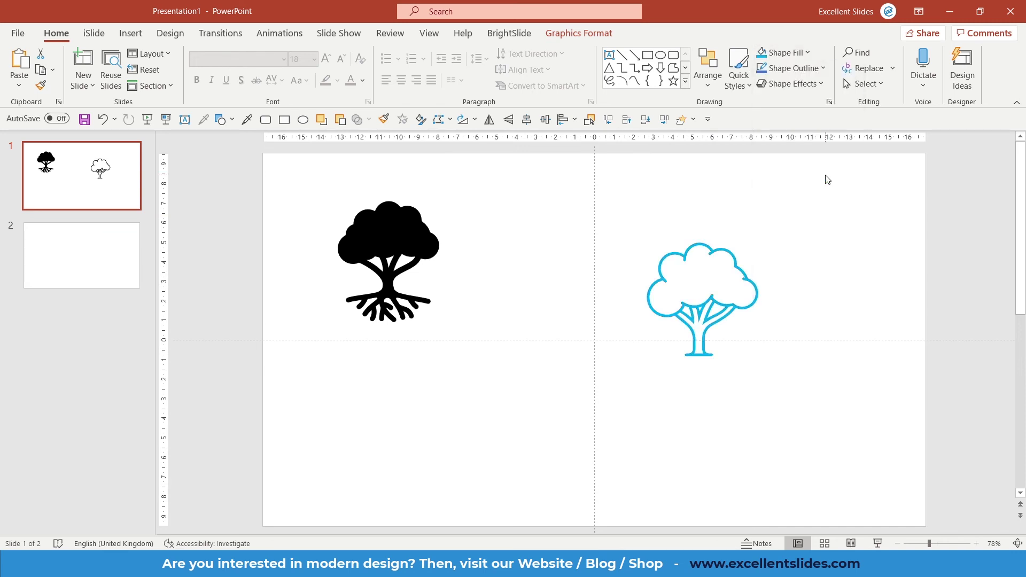
pyautogui.click(381, 247)
pyautogui.click(791, 54)
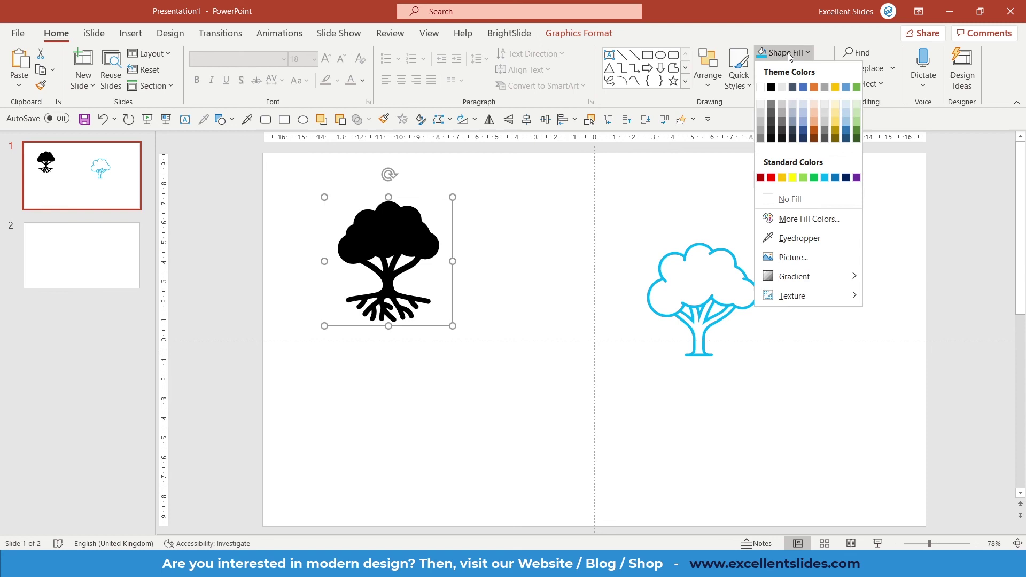
pyautogui.click(825, 177)
# Step: Move the filled tree to the middle of the left half and delete the empty slide 2
pyautogui.moveTo(420, 277); pyautogui.dragTo(512, 322)
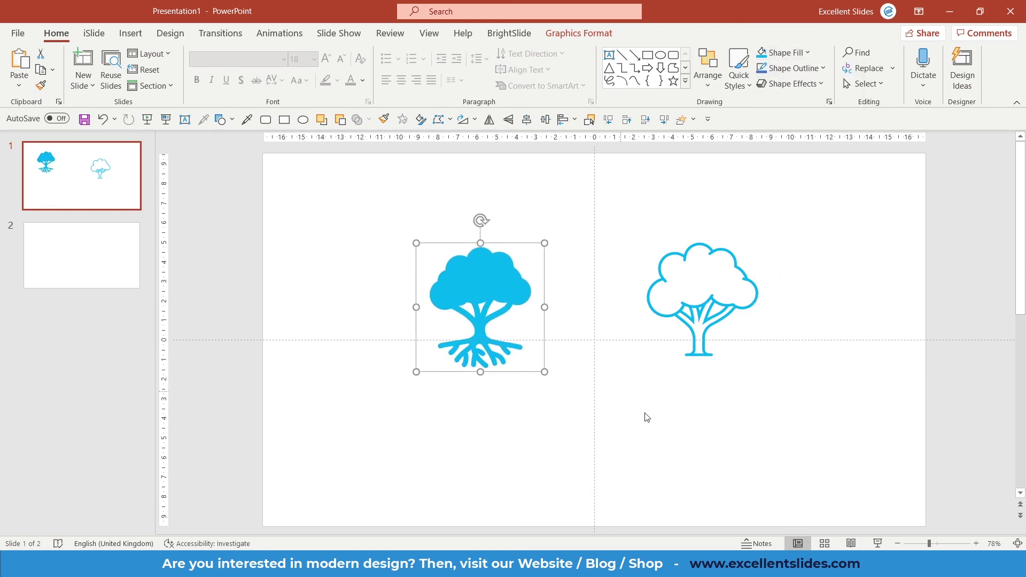
pyautogui.click(647, 419)
pyautogui.click(77, 266)
pyautogui.press('Delete')
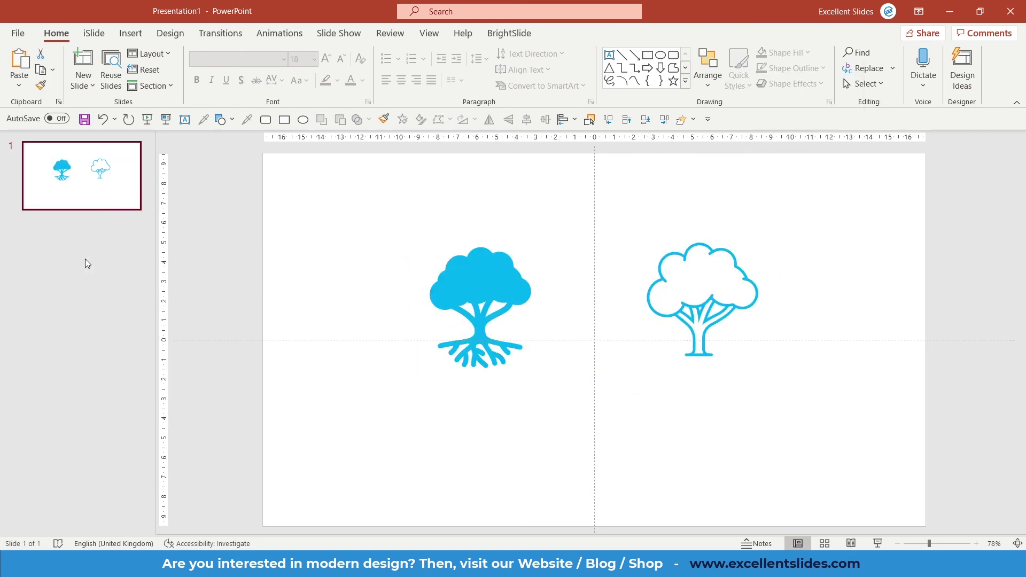